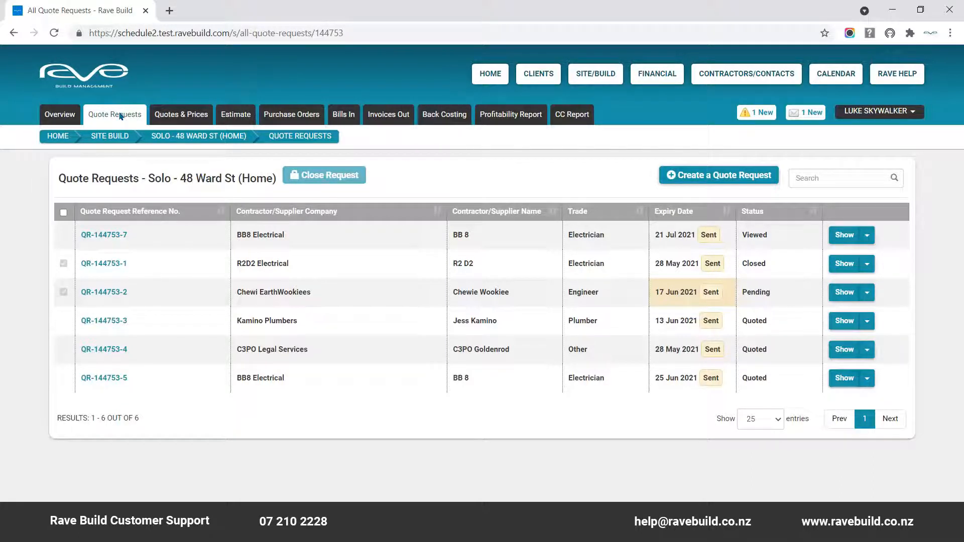
Review the project's quotes and prices, estimate, purchase orders, bills in, invoices out, back costing, profitability report and CC report
click(169, 122)
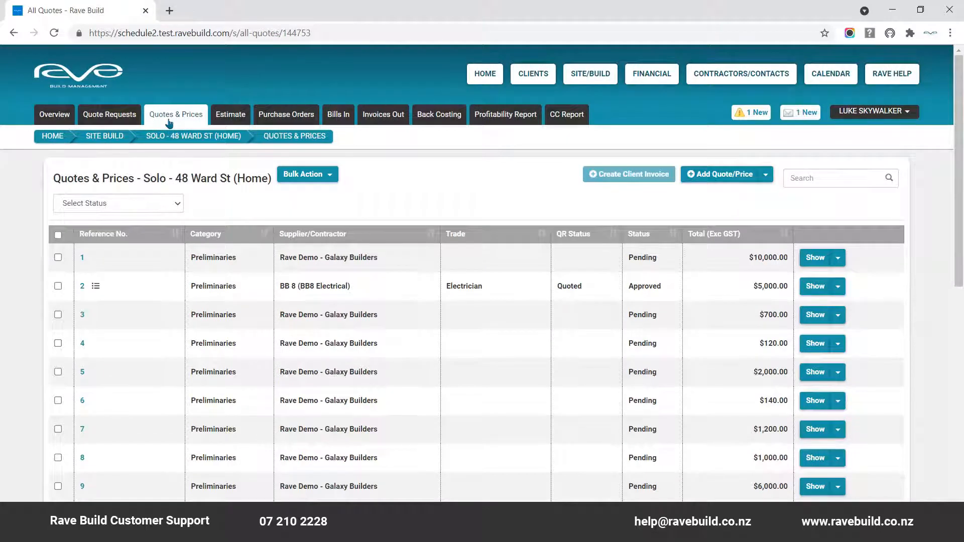
click(231, 125)
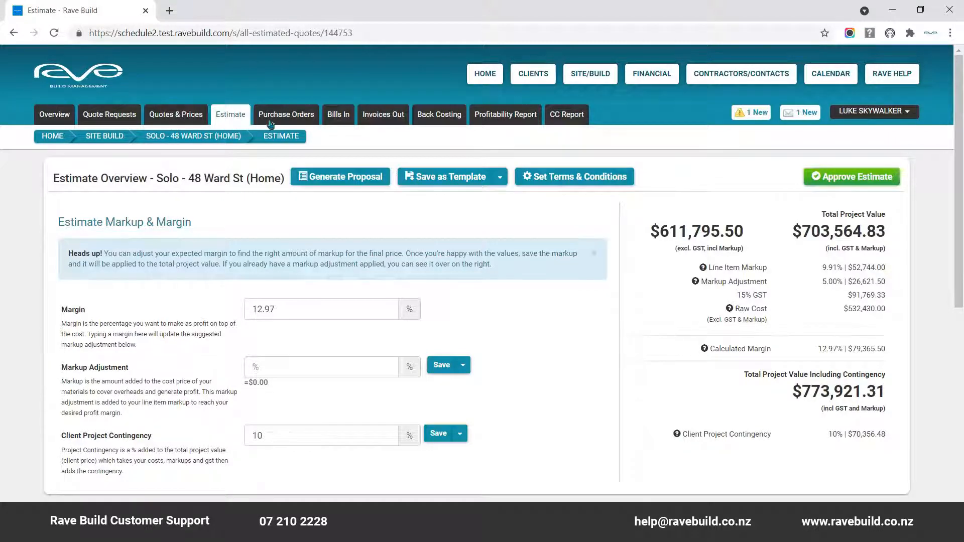
click(301, 121)
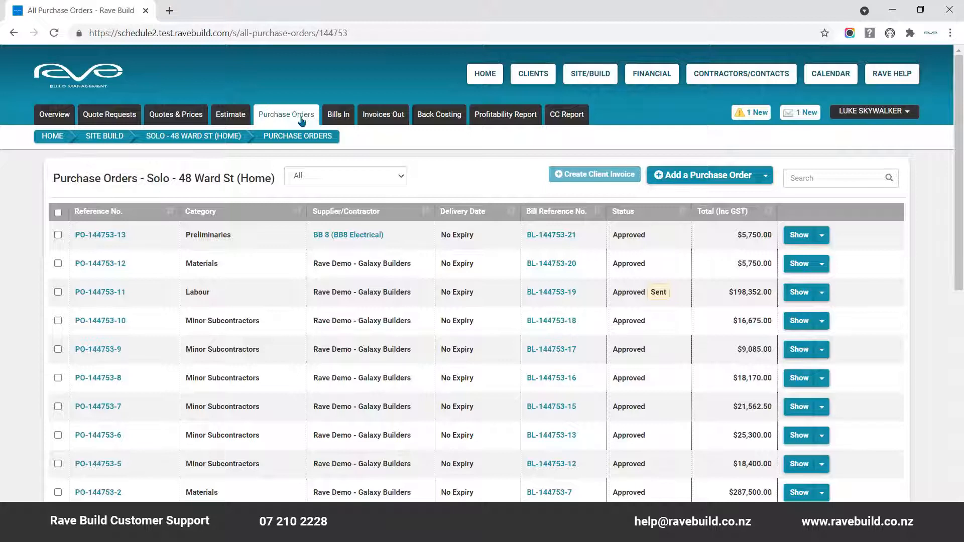
click(343, 128)
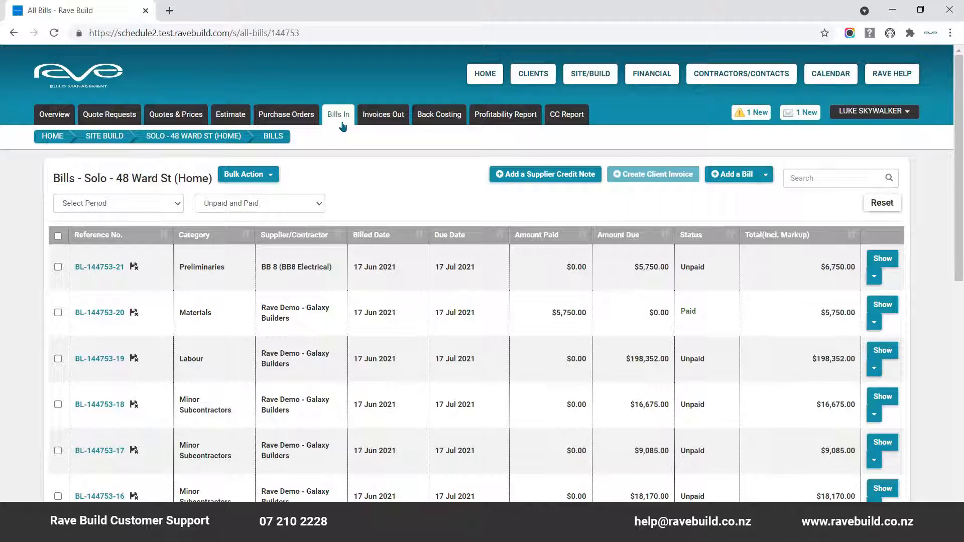
click(389, 127)
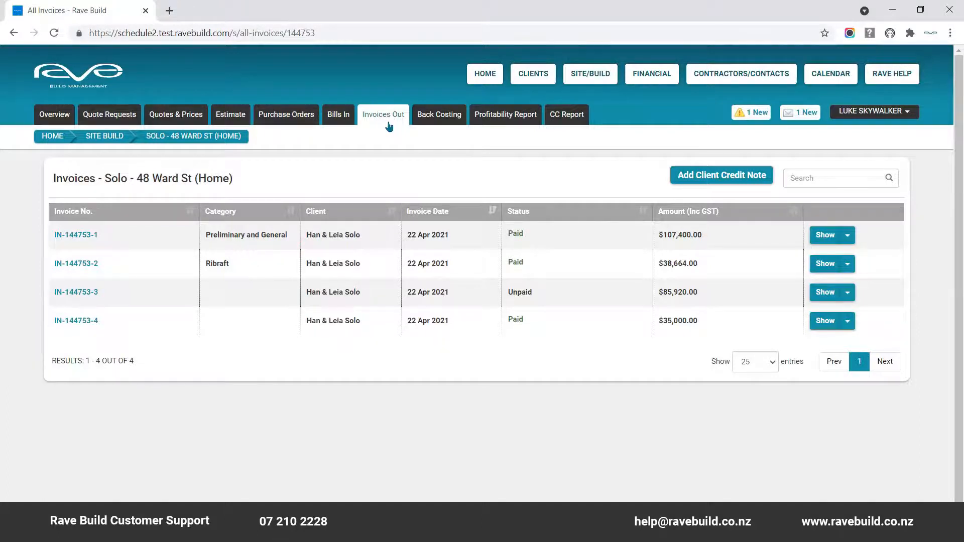
click(435, 118)
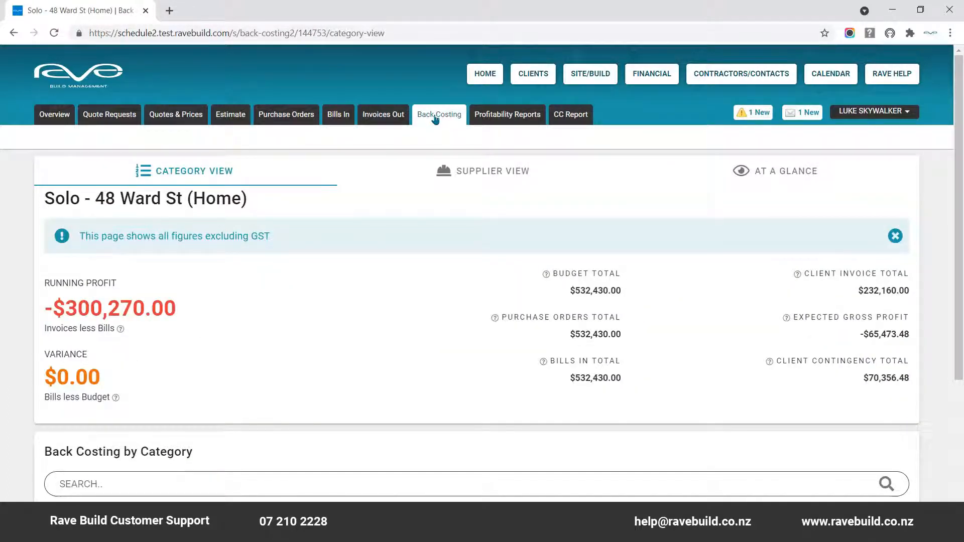
click(516, 125)
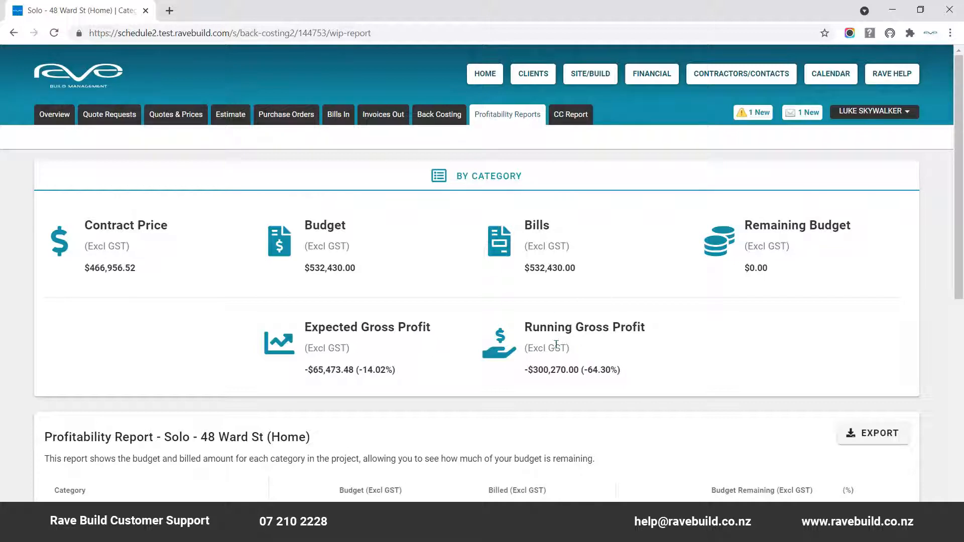
click(567, 118)
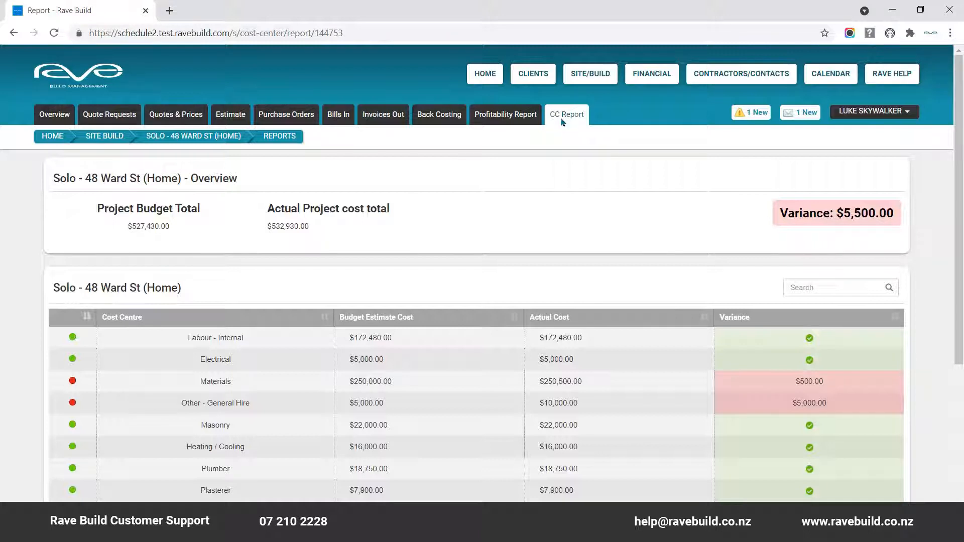
Start a new quote request from the project's budget section and choose BB8 Electrical as the contractor
click(57, 117)
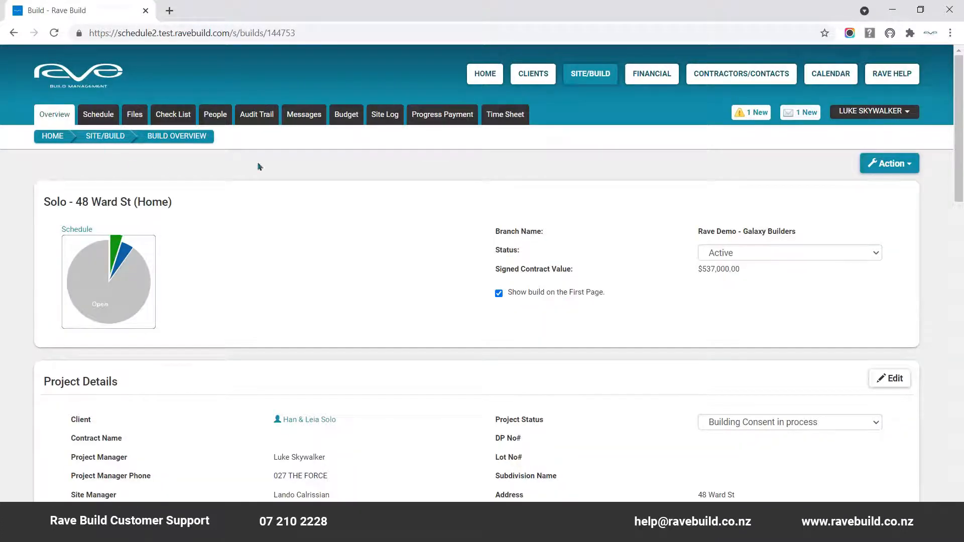
click(355, 117)
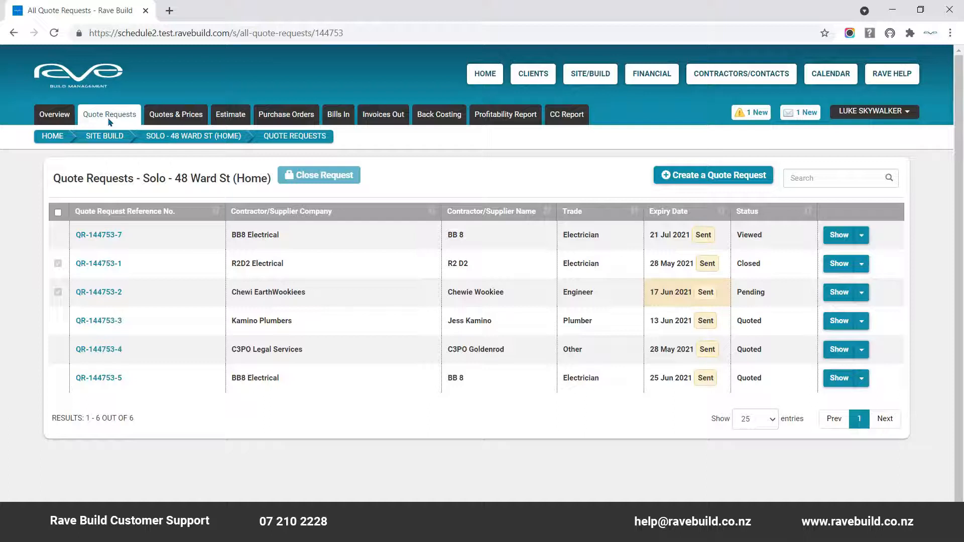
click(693, 181)
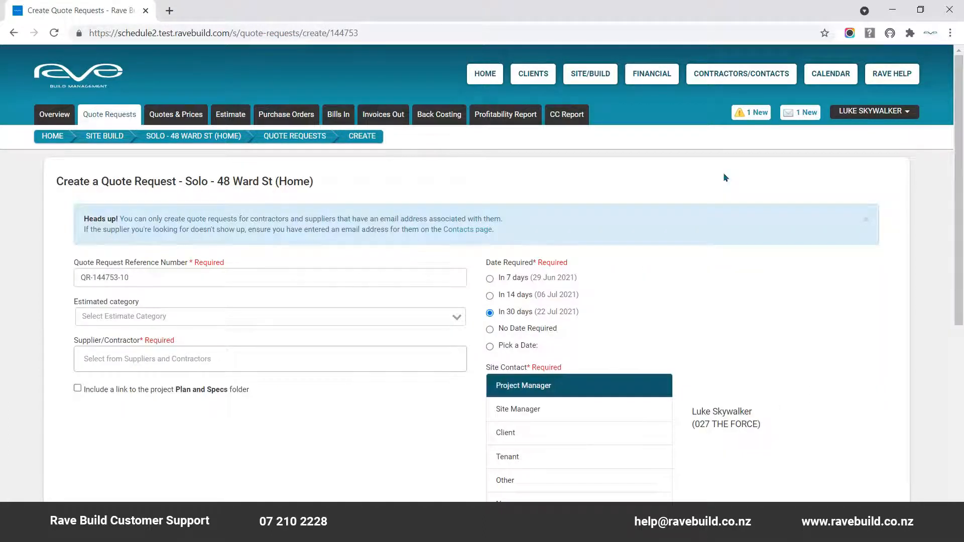
click(388, 360)
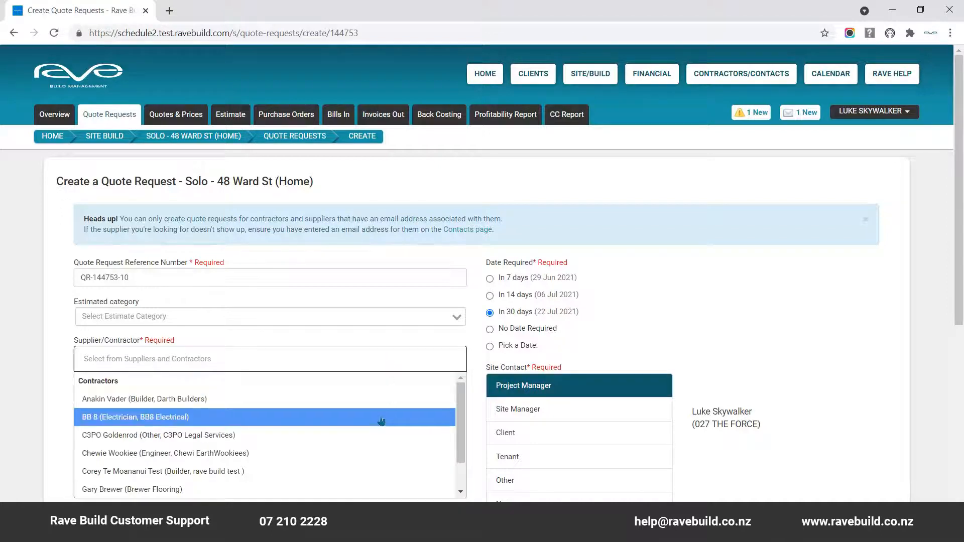
click(381, 419)
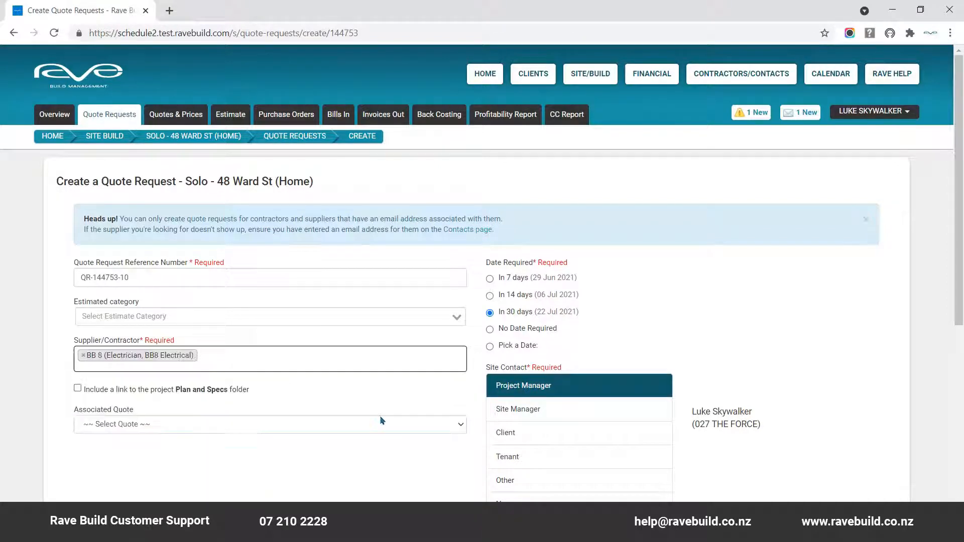
Set the request's estimated category to Materials and its required date to 7 days, and include the Plan and Specs folder link
click(366, 312)
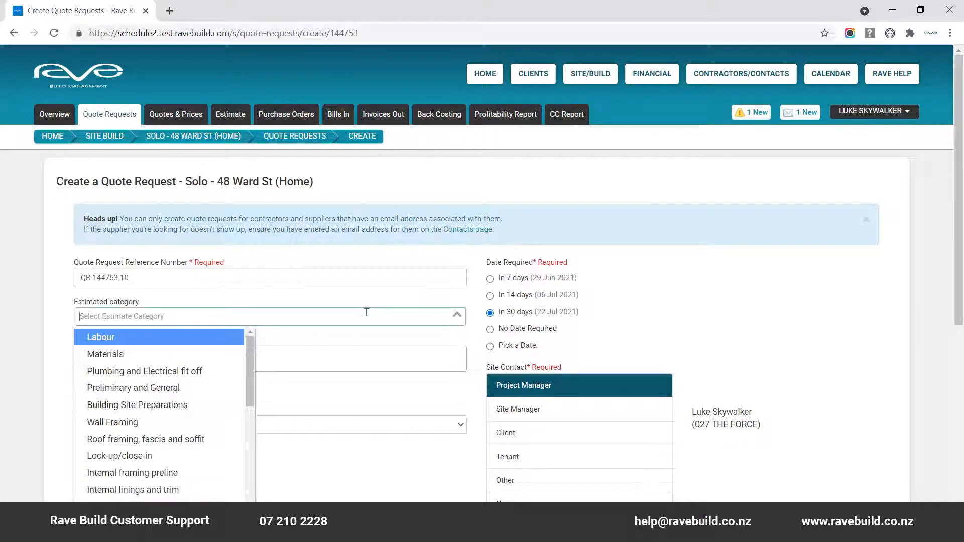
click(221, 355)
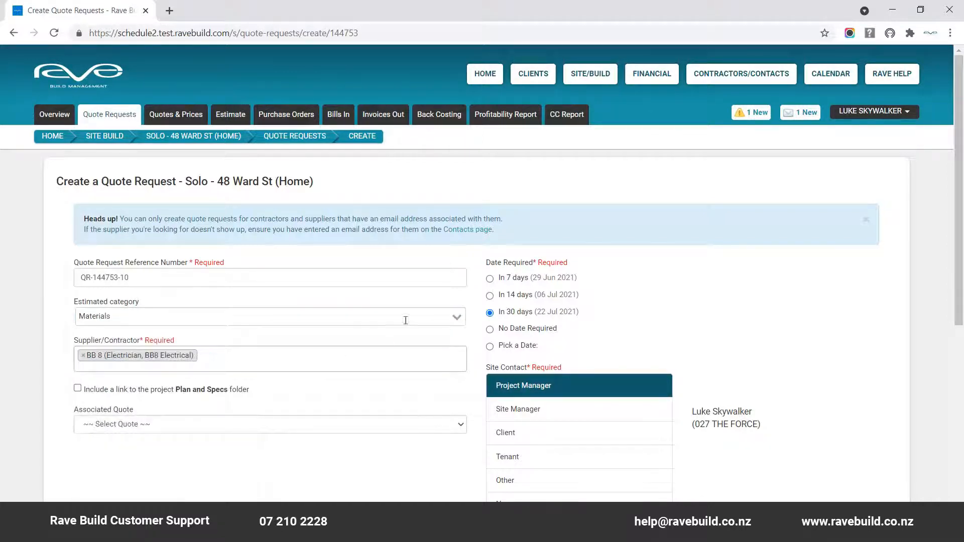
click(490, 278)
click(78, 389)
Fill the message to the contractor with "Quote request message" and create and send the request
scroll(83, 404, down, 8)
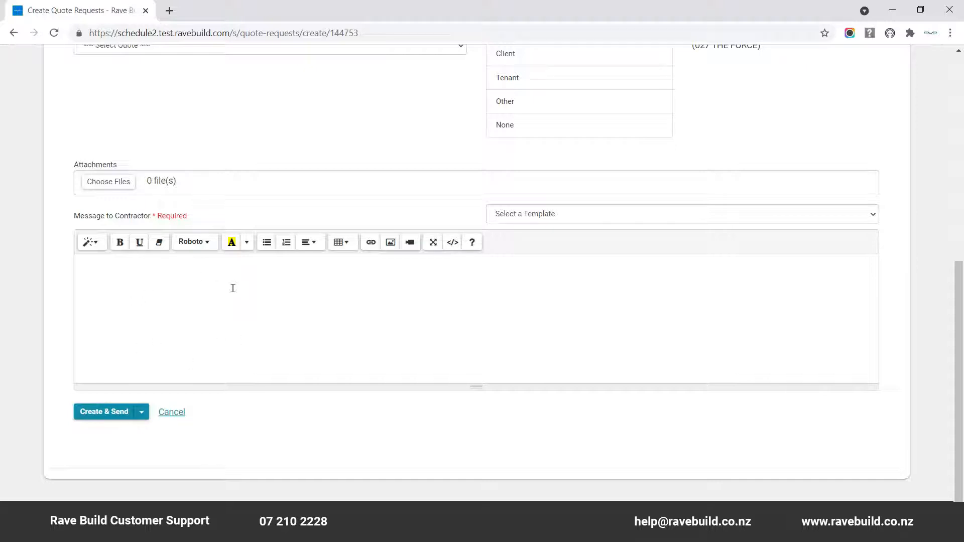
click(574, 217)
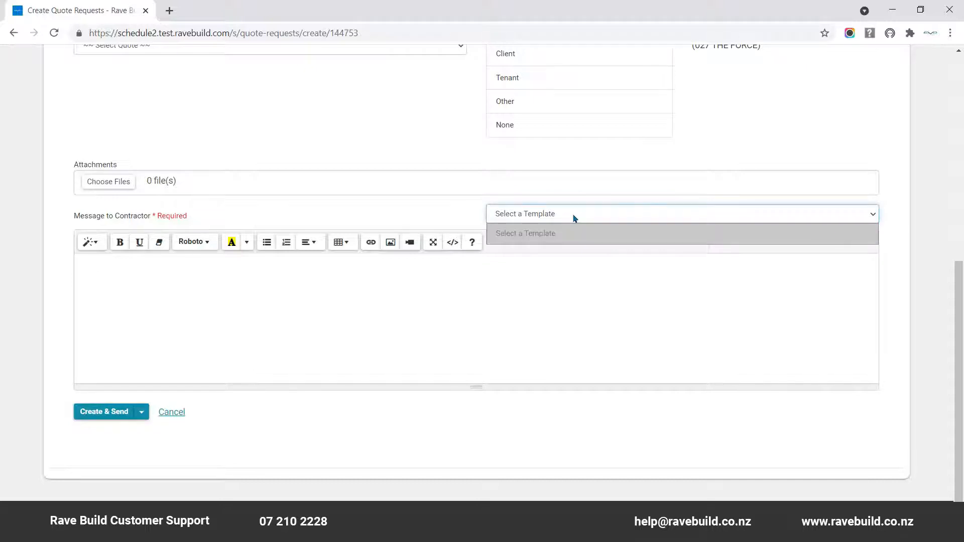
click(499, 234)
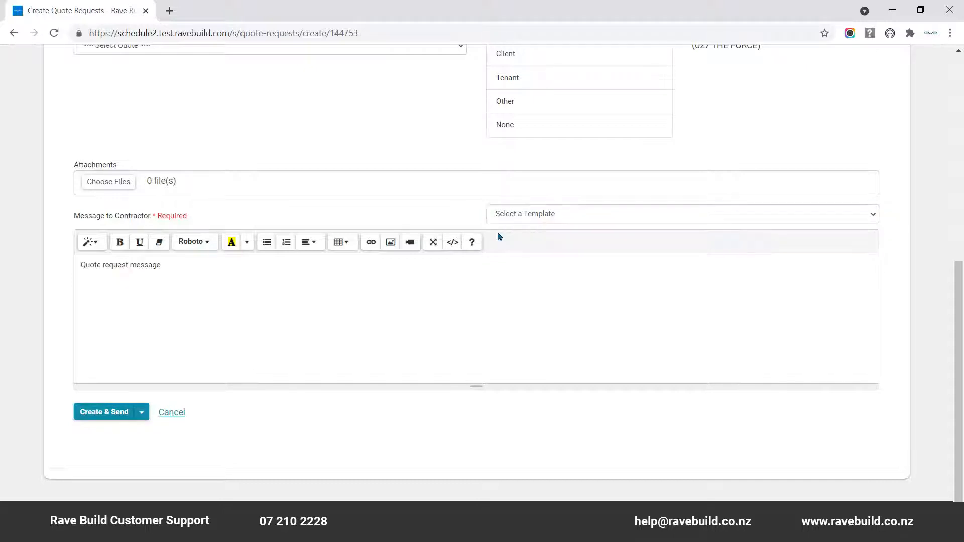
click(104, 414)
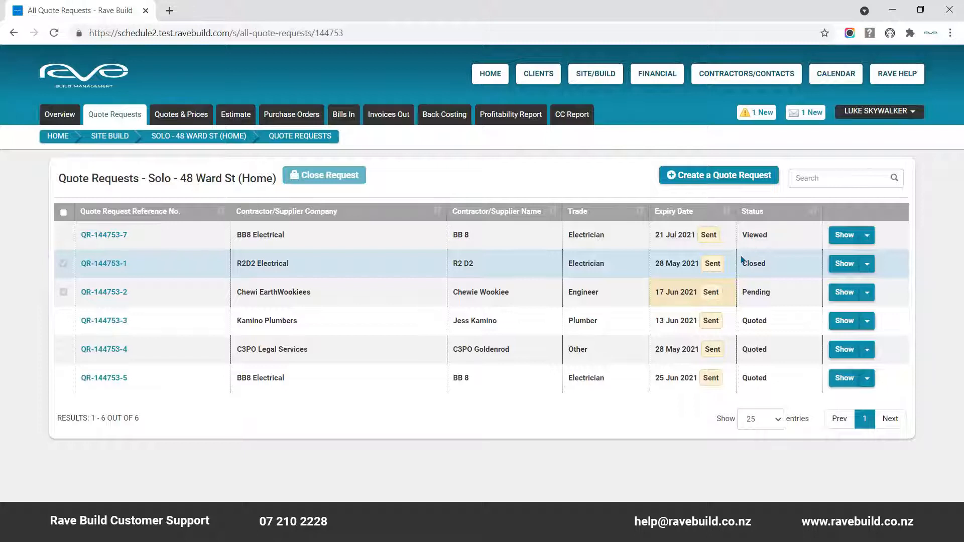
Start a new quote or price associated with quote request QR-144753-2 and set its expiry to 7 days
click(178, 115)
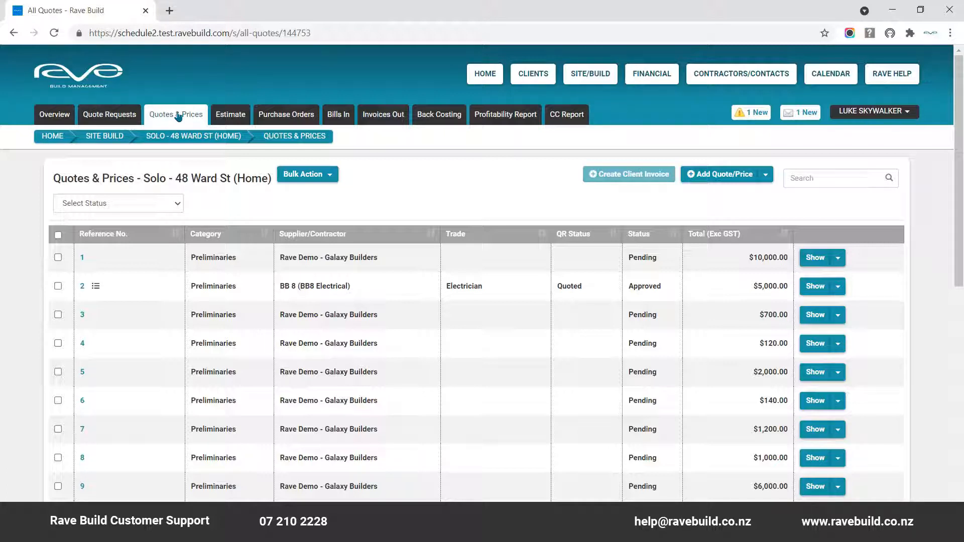
click(713, 174)
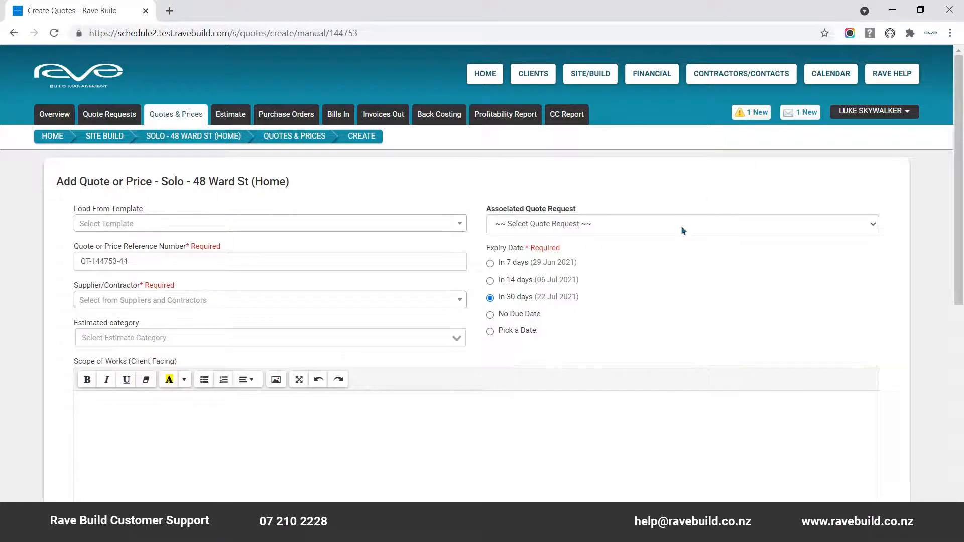
click(682, 229)
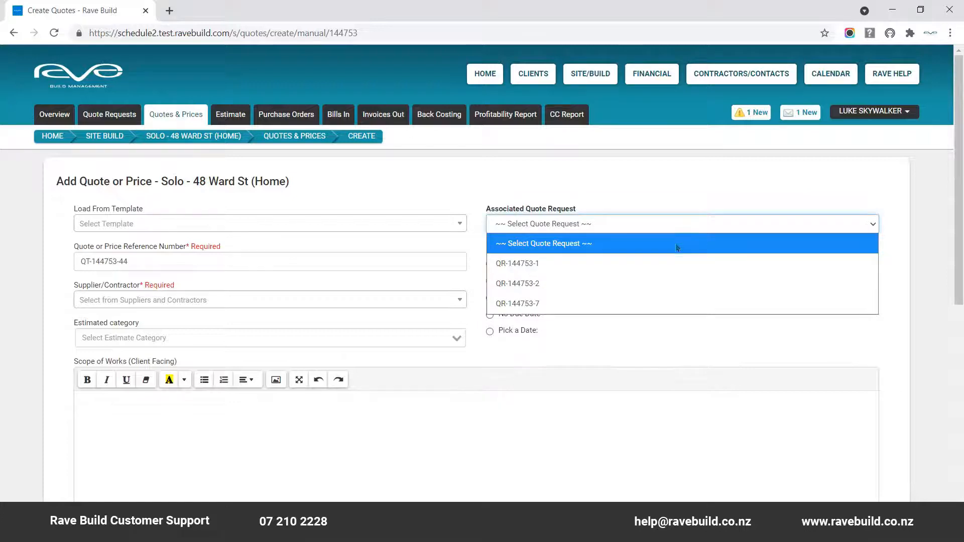
click(667, 282)
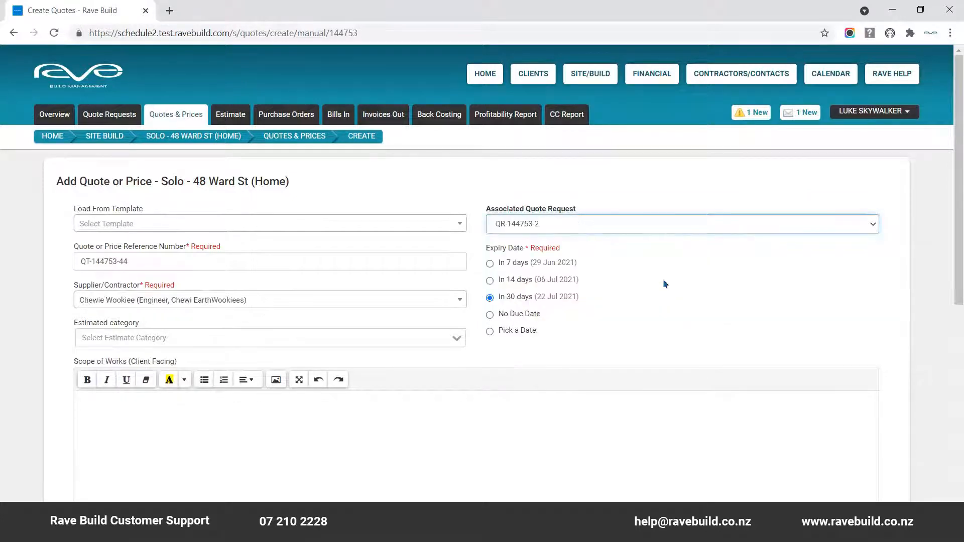
click(663, 281)
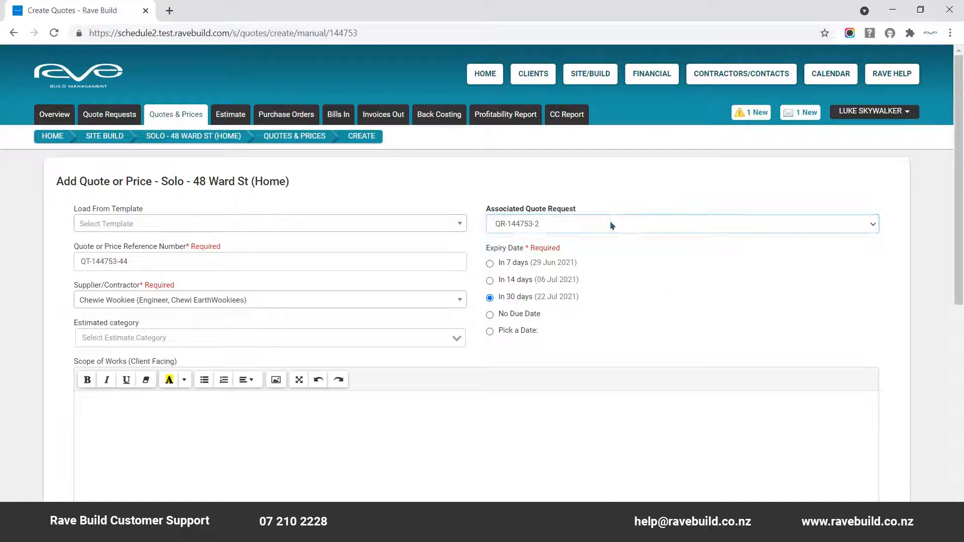
click(368, 296)
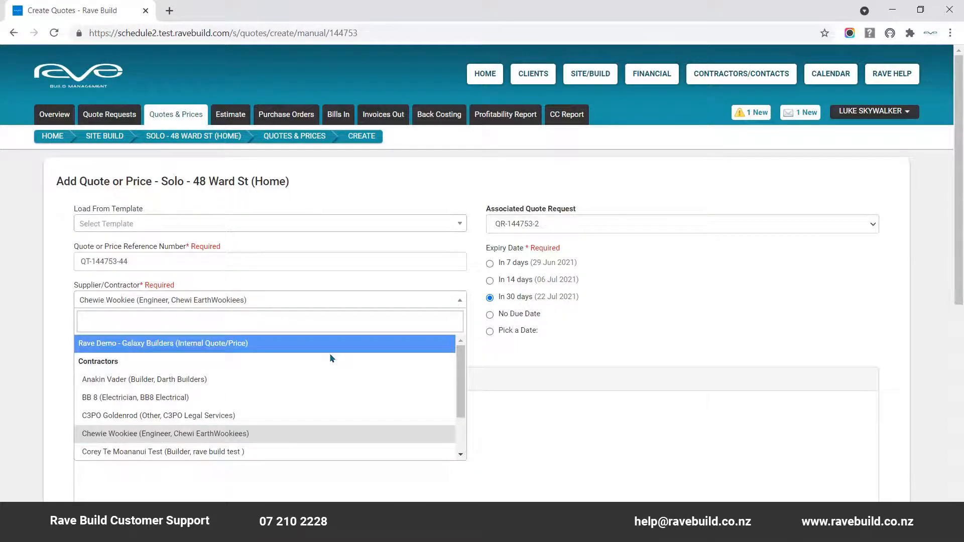
click(490, 263)
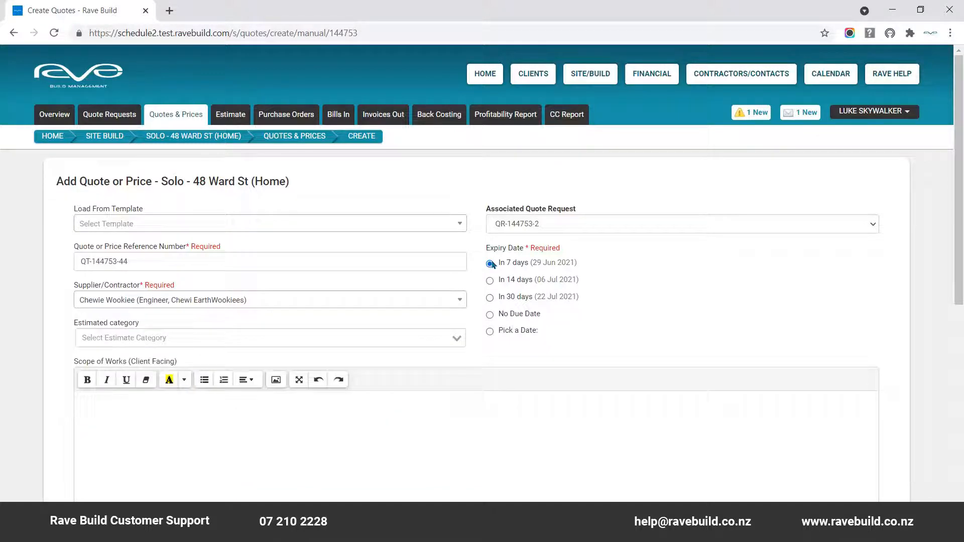
Enter "Scope of works" as the quote's scope and "Inclusions/exclusions" as its inclusions and exclusions
click(324, 424)
text(Scope of works)
scroll(324, 424, down, 5)
click(242, 291)
text(Inclusions)
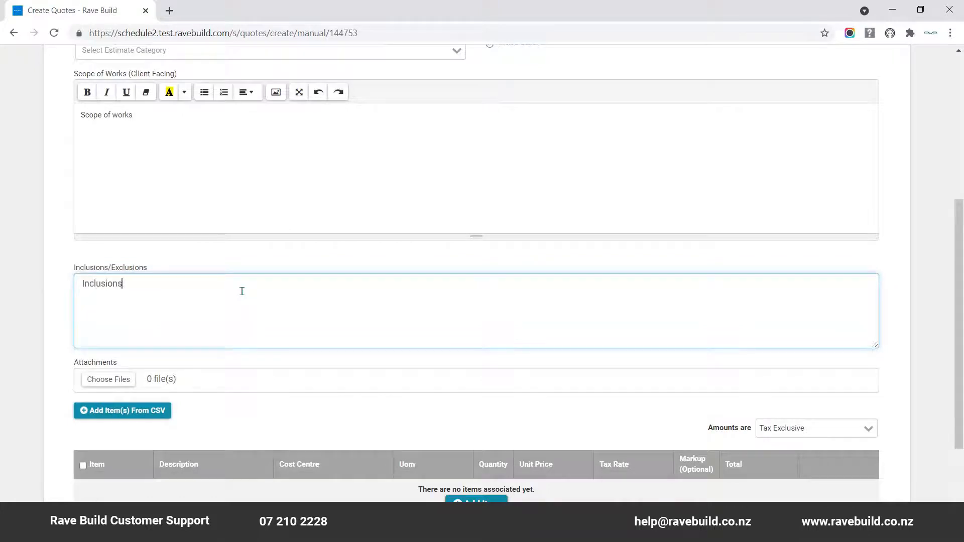
text(/exclusions)
click(117, 373)
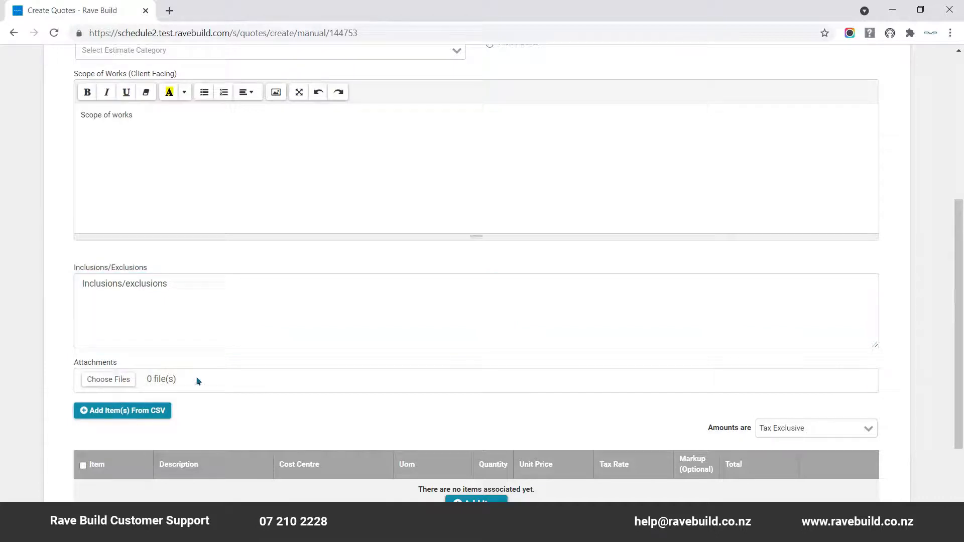
Add an item row with a 30% markup to the quote and submit the quote
click(477, 503)
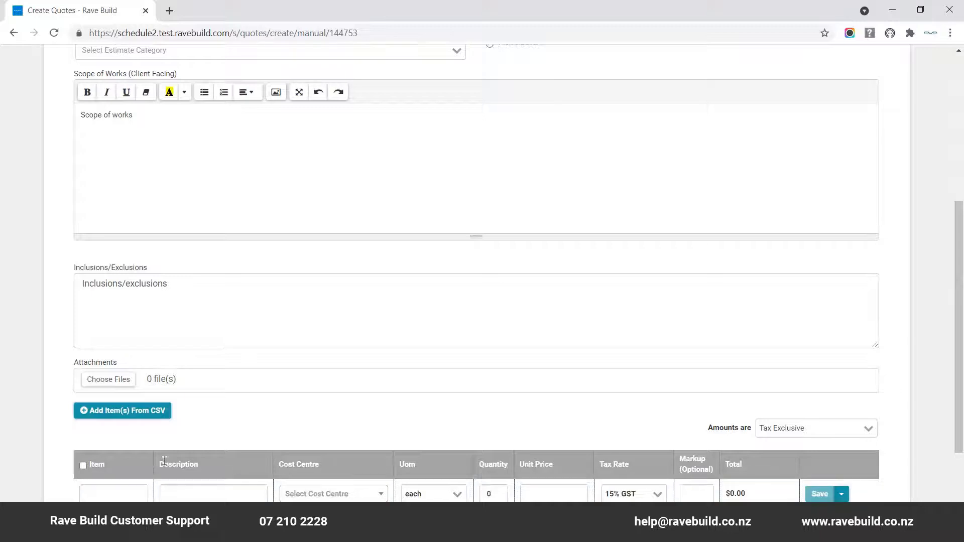
click(117, 488)
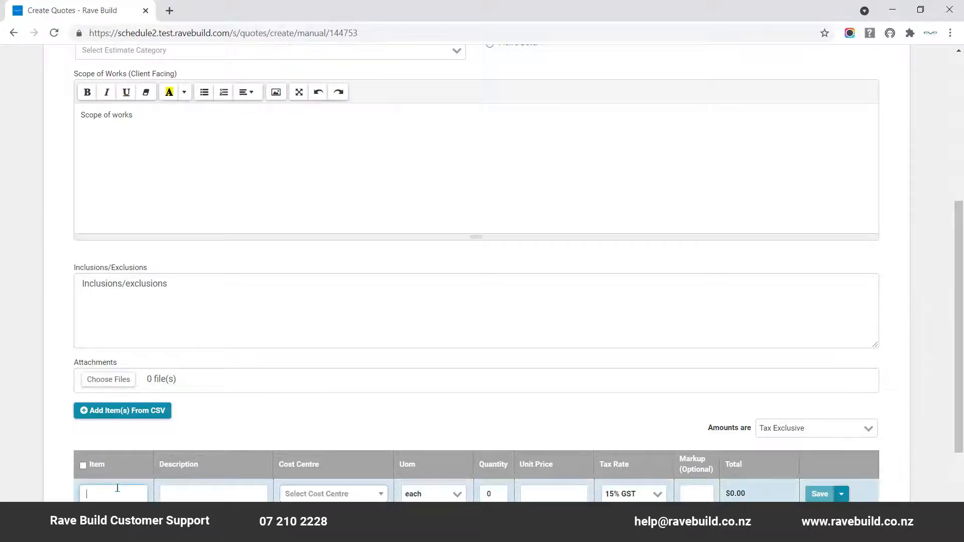
click(694, 494)
text(30%)
scroll(797, 501, down, 3)
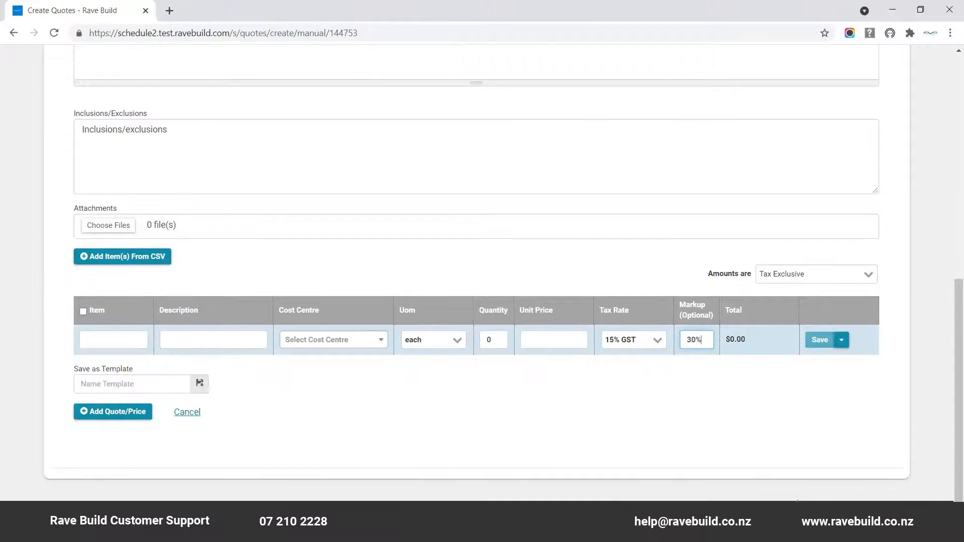
click(114, 411)
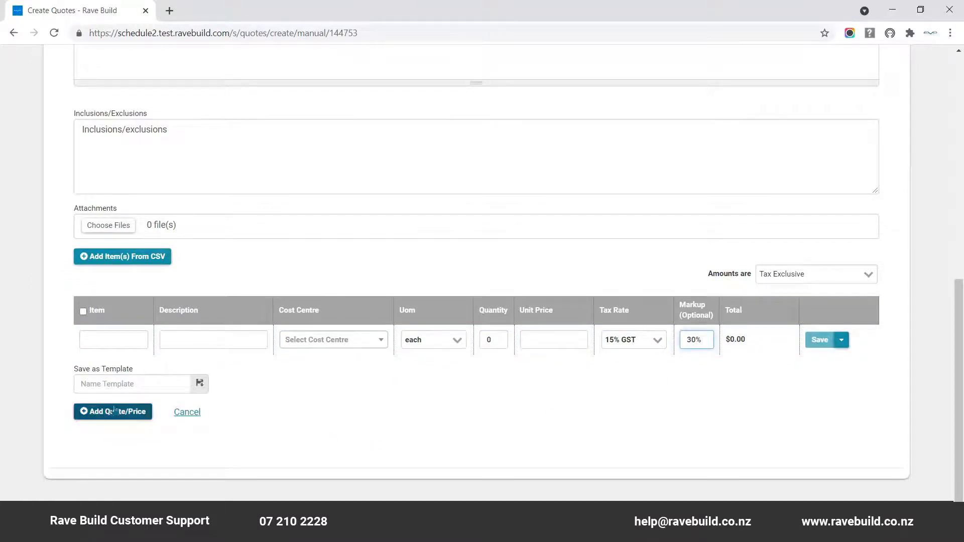
Add quote 1 in the Preliminaries category to the estimate from the project's quotes and prices list
click(179, 122)
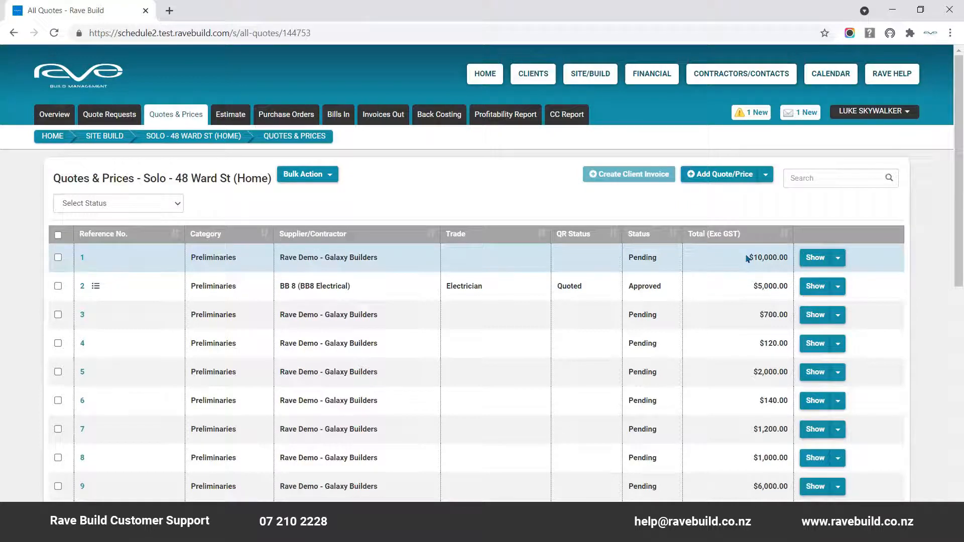
click(838, 257)
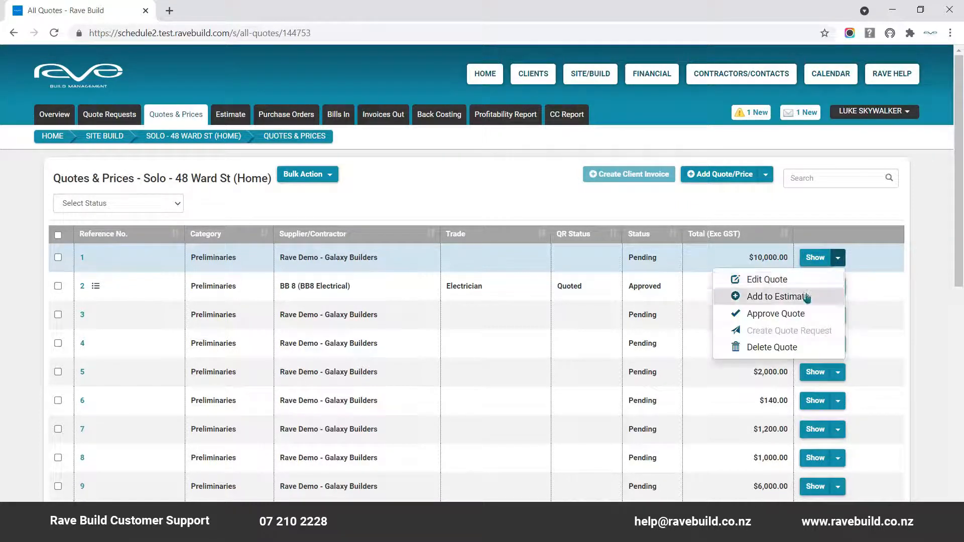
click(807, 297)
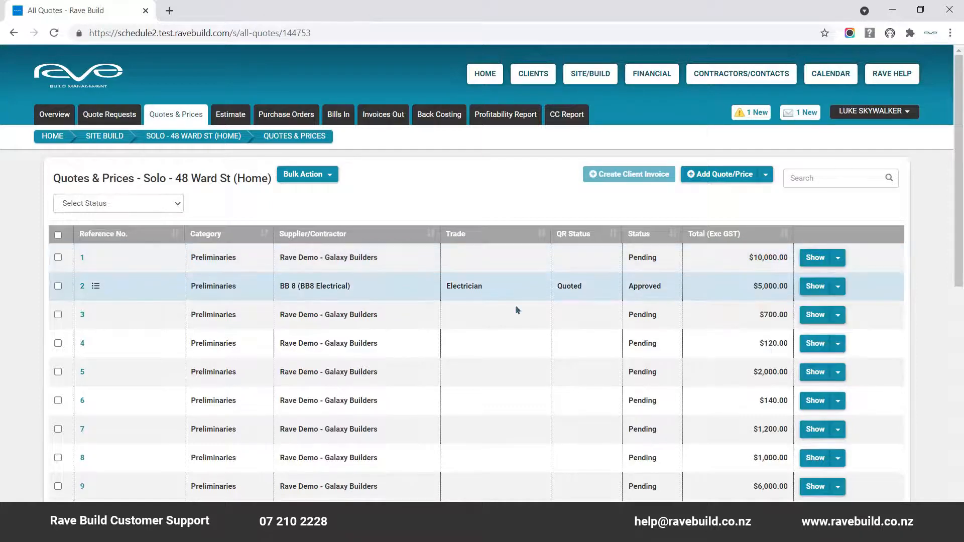
Select all quotes in the quotes and prices list, and review the project's estimate overview and its list of estimated quotes
click(58, 235)
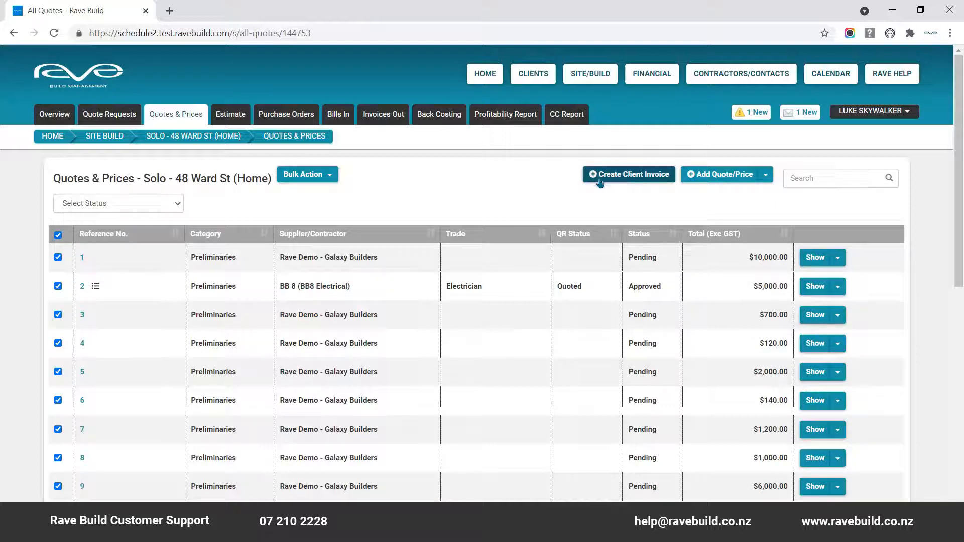
click(224, 116)
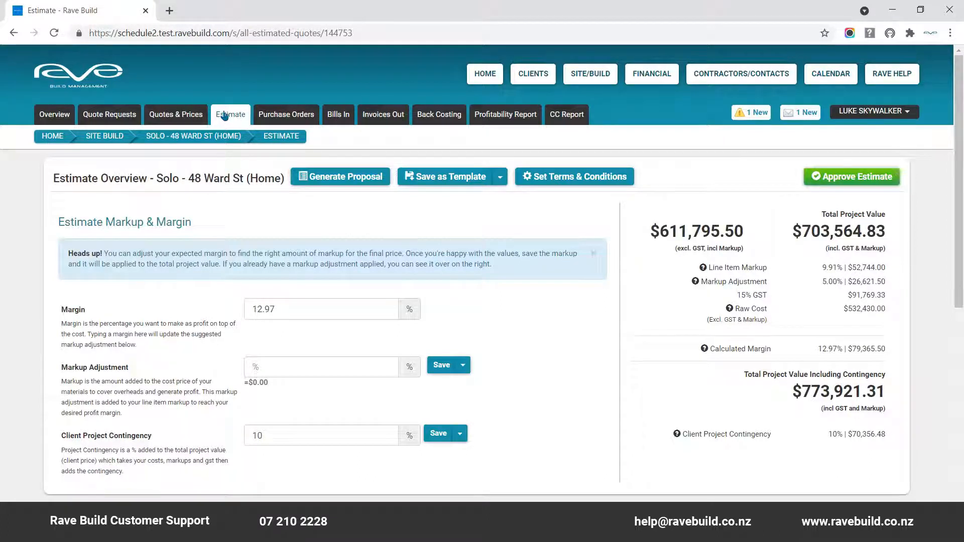
scroll(224, 116, down, 10)
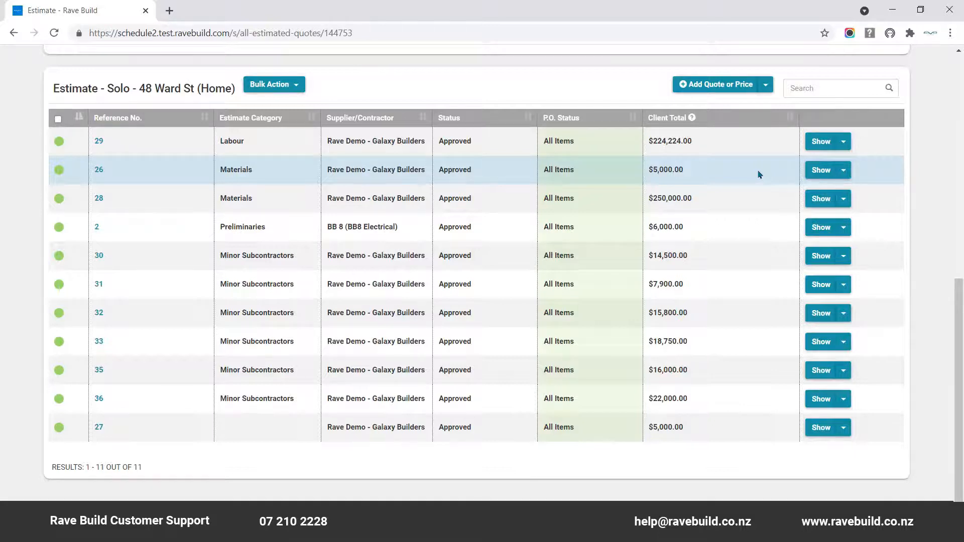
scroll(760, 174, up, 10)
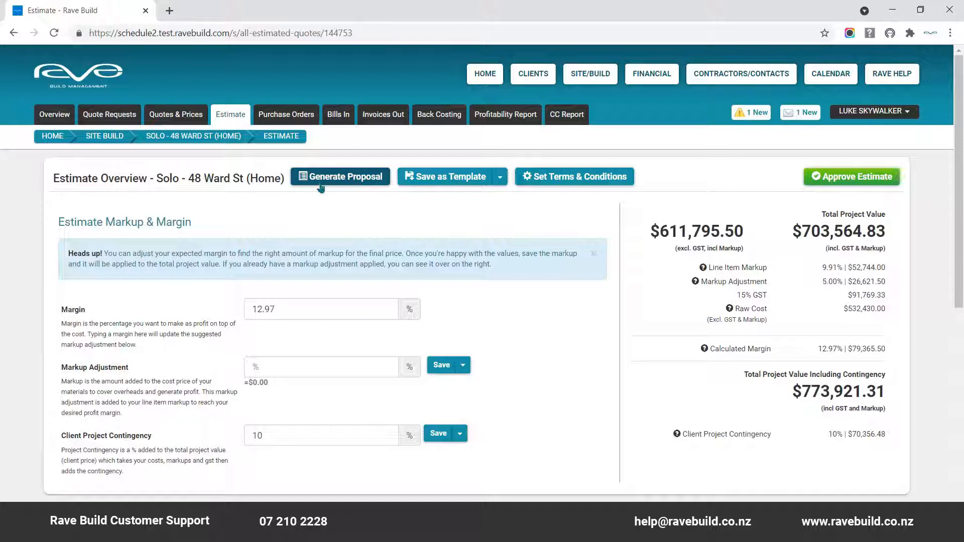
Generate an Estimate proposal in the Streamlined style, including quote scope of works, inclusions and exclusions, and client project contingency
click(353, 181)
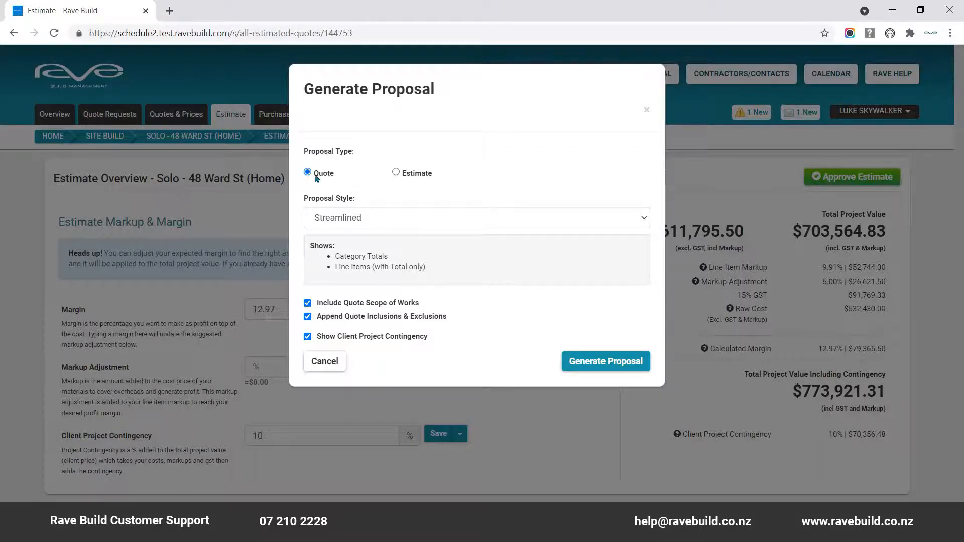
click(396, 172)
click(393, 219)
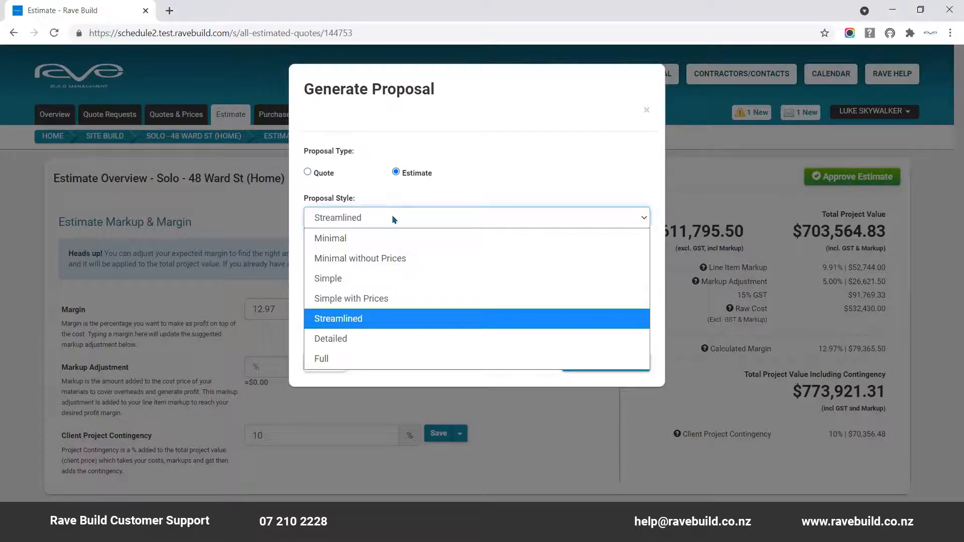
click(393, 219)
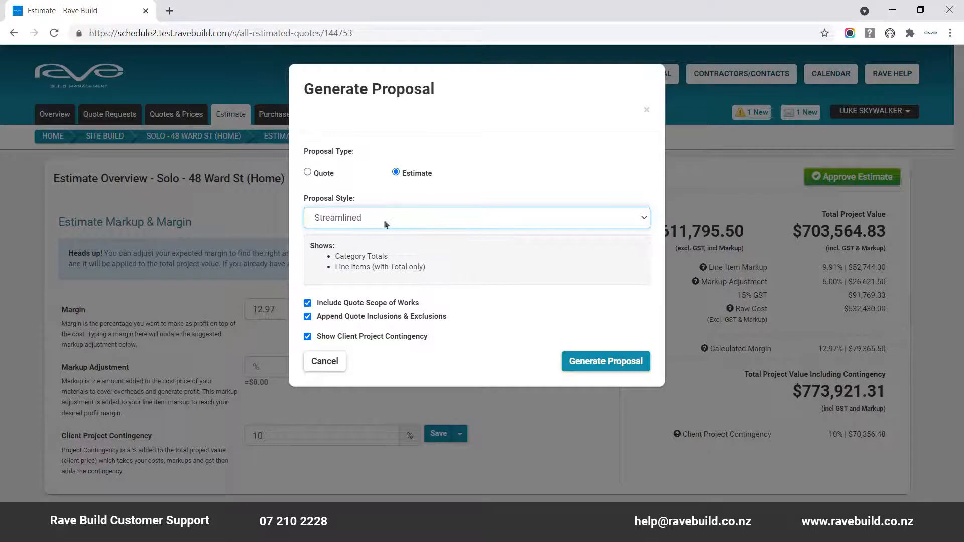
click(307, 302)
click(307, 303)
click(307, 316)
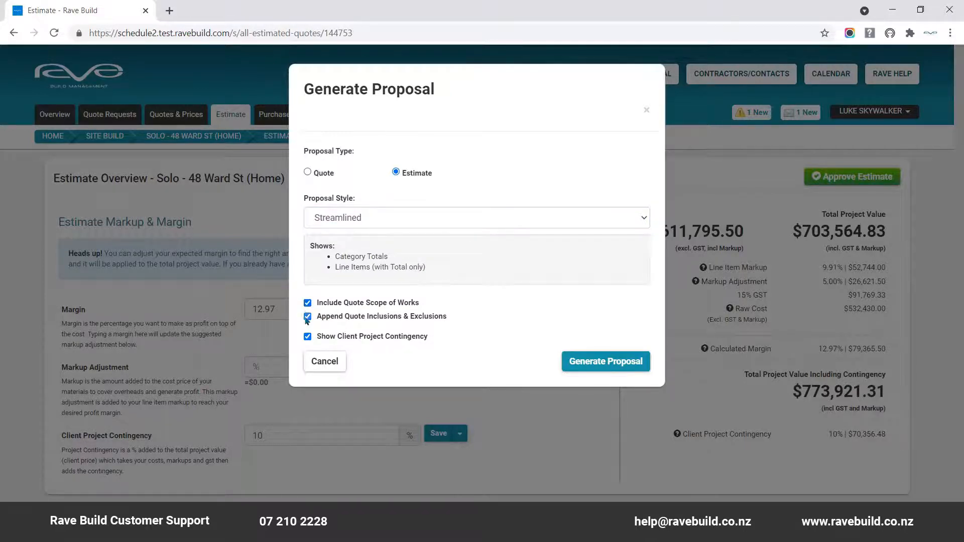
click(307, 317)
click(307, 337)
click(307, 337)
click(615, 364)
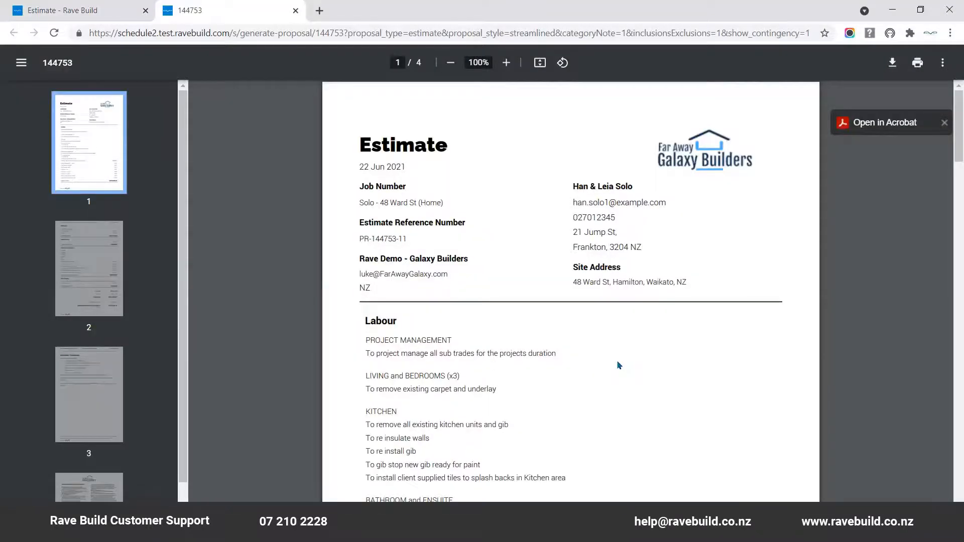
Read through the generated proposal PDF to its terms page, and return to the estimate, closing the proposal dialog
scroll(619, 365, down, 20)
scroll(619, 365, down, 15)
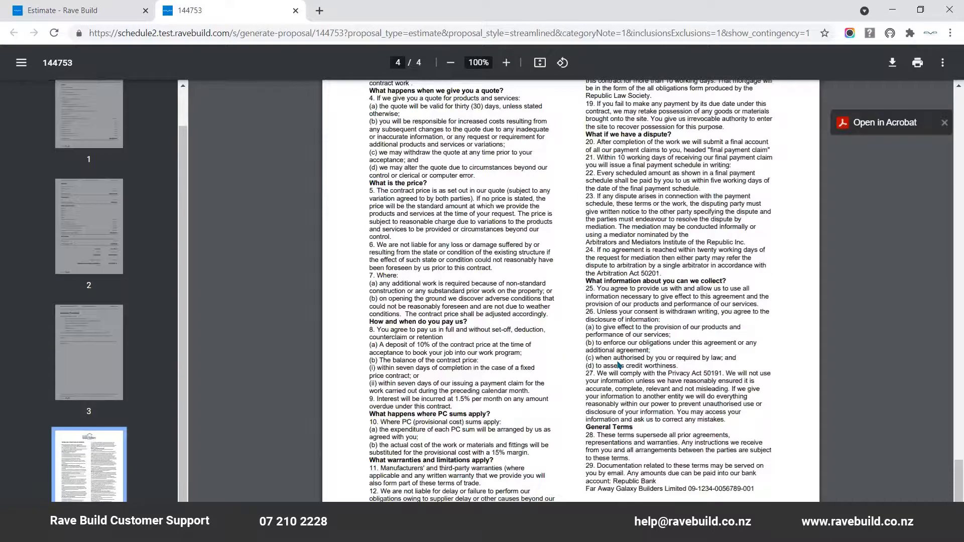
key(Home)
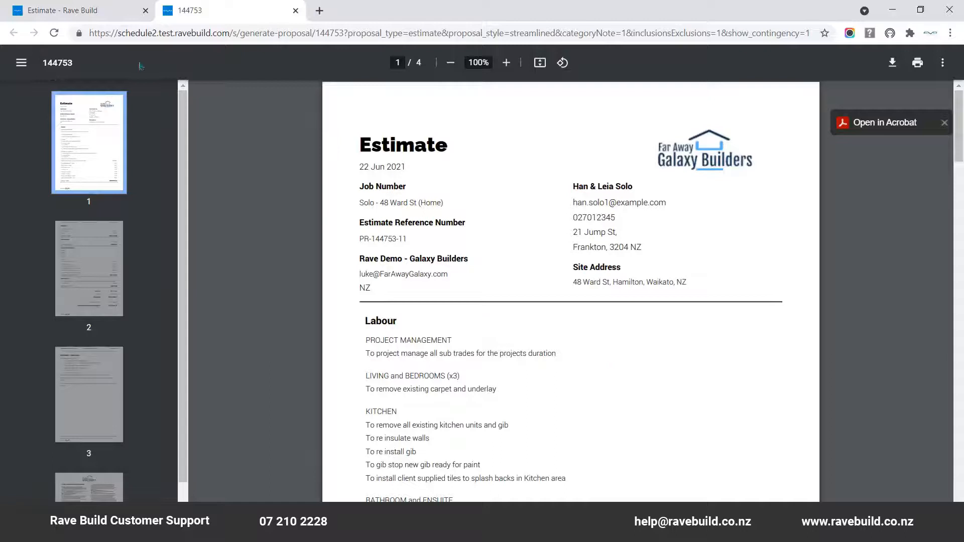
click(102, 18)
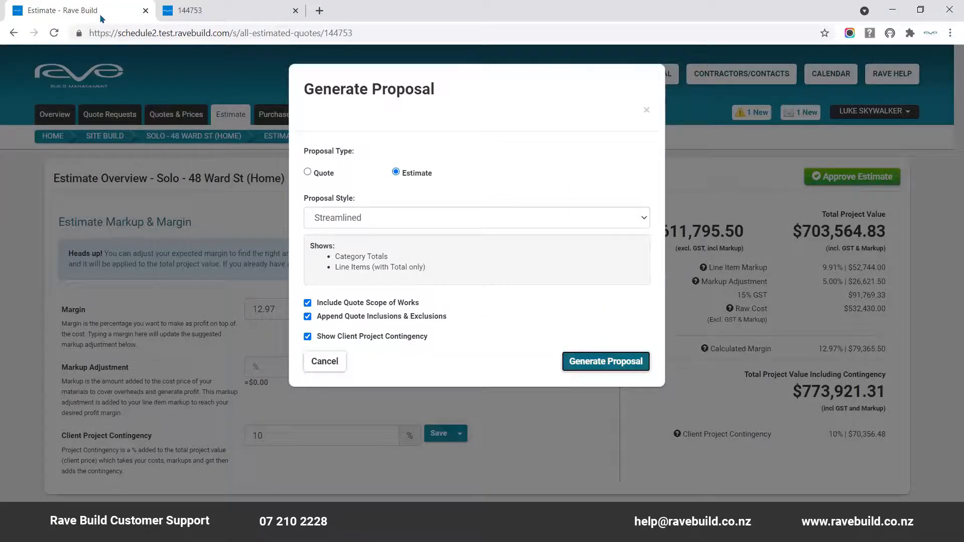
click(327, 364)
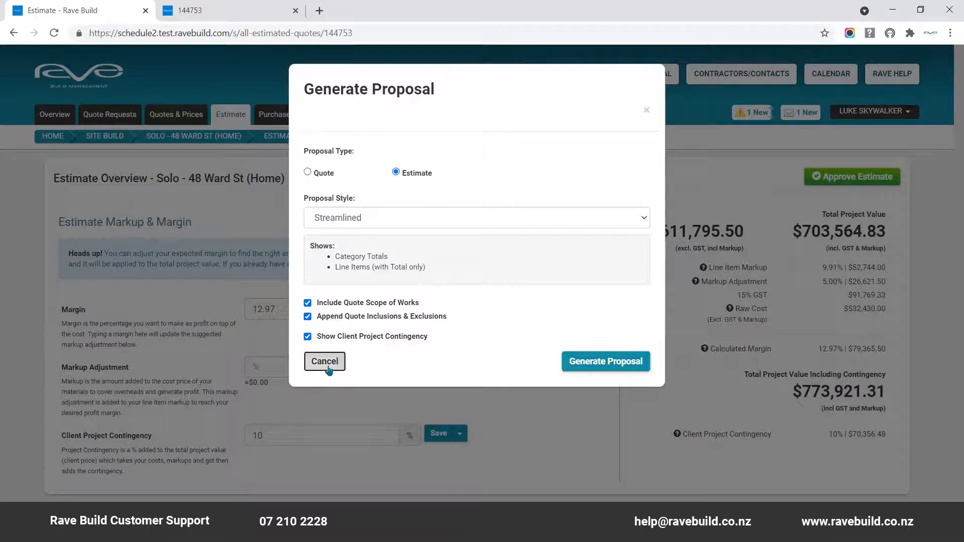
Check the estimate's terms and conditions PDF setting and the estimate approval dialog, closing both without making changes
click(559, 177)
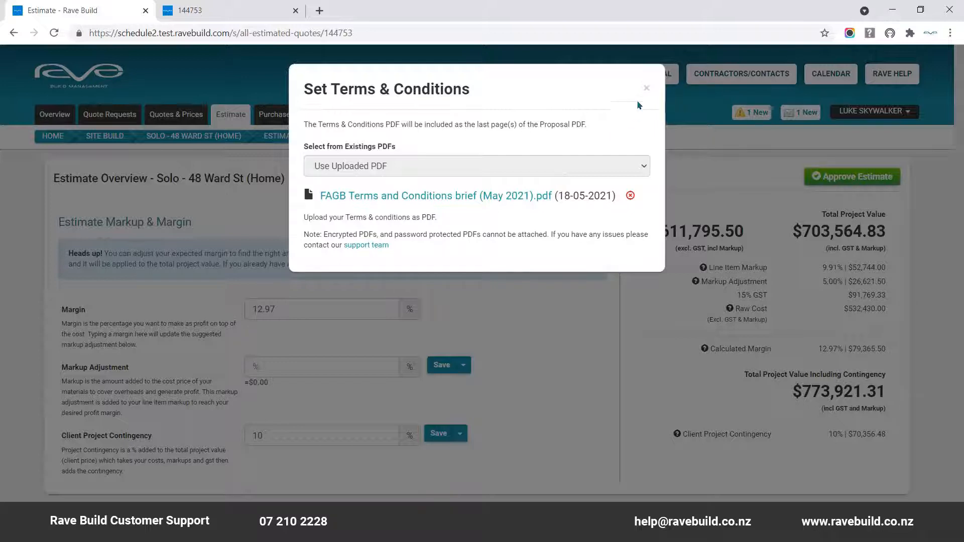
click(647, 87)
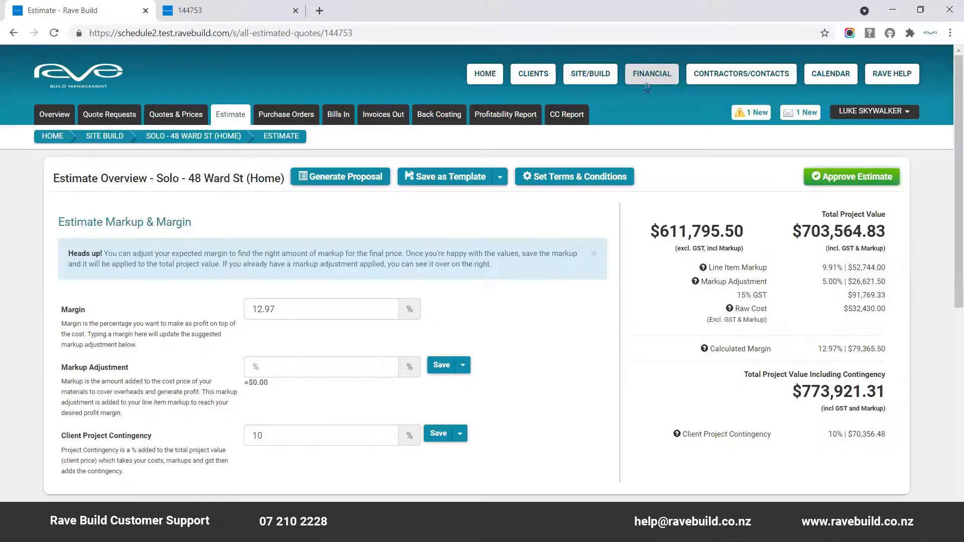
click(845, 182)
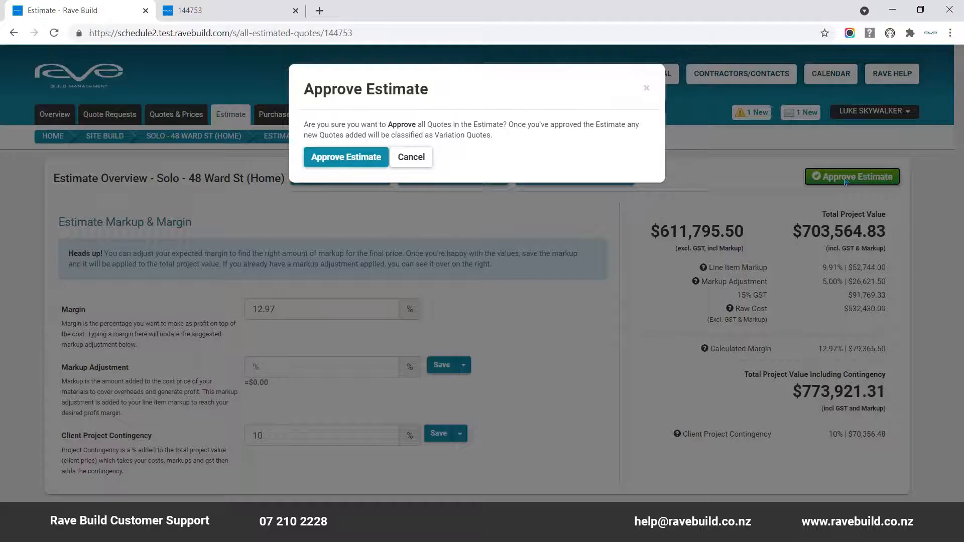
click(647, 88)
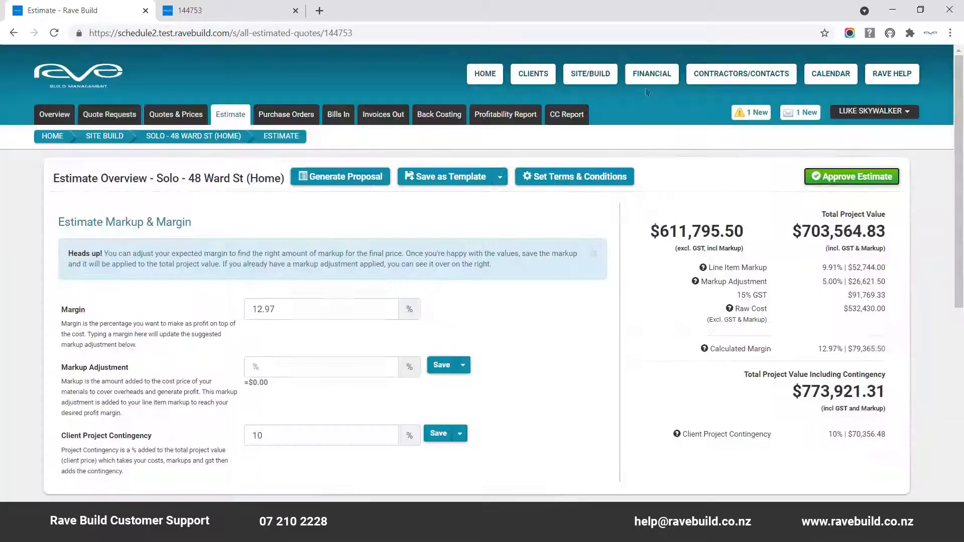
View the project's purchase orders and select all of them for a possible client invoice
click(299, 113)
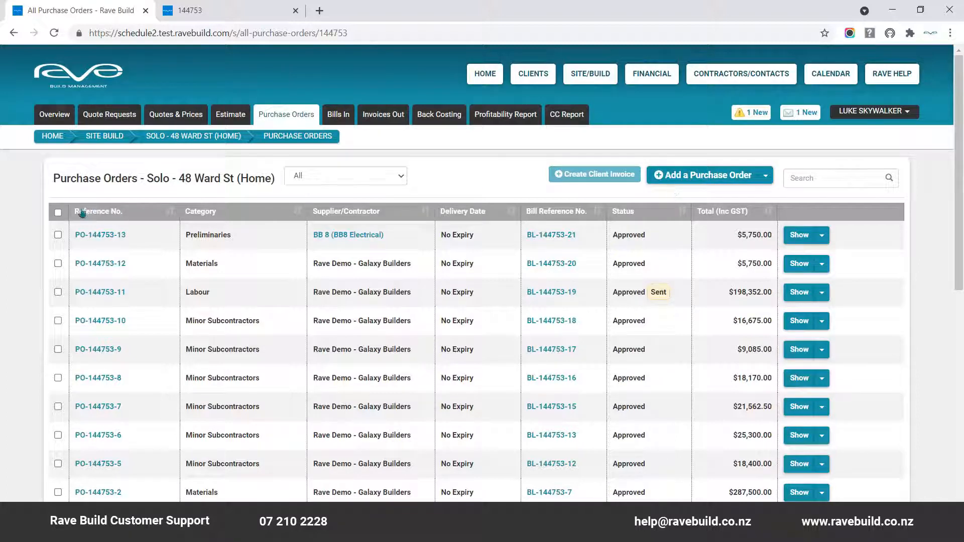
click(58, 235)
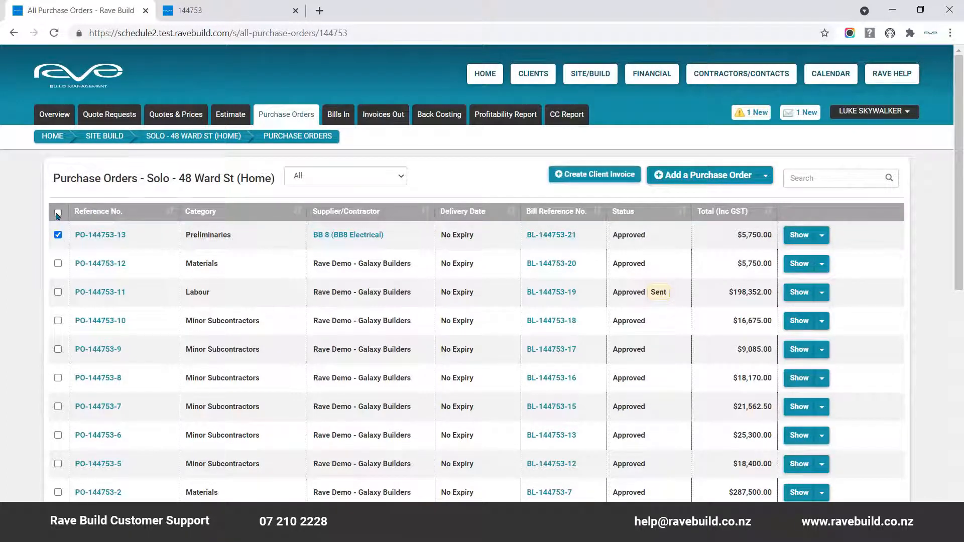
click(57, 213)
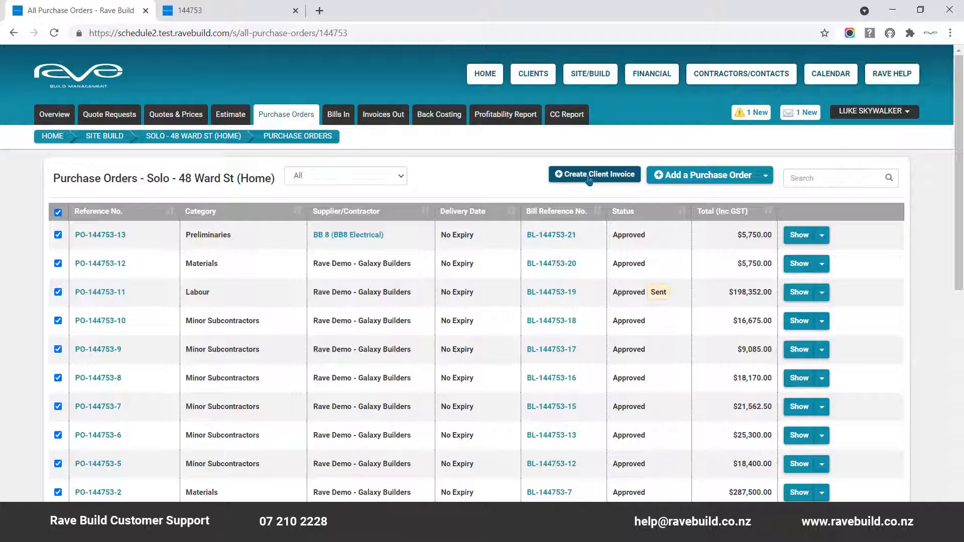
View the project's incoming bills and select all of them in the list
click(337, 116)
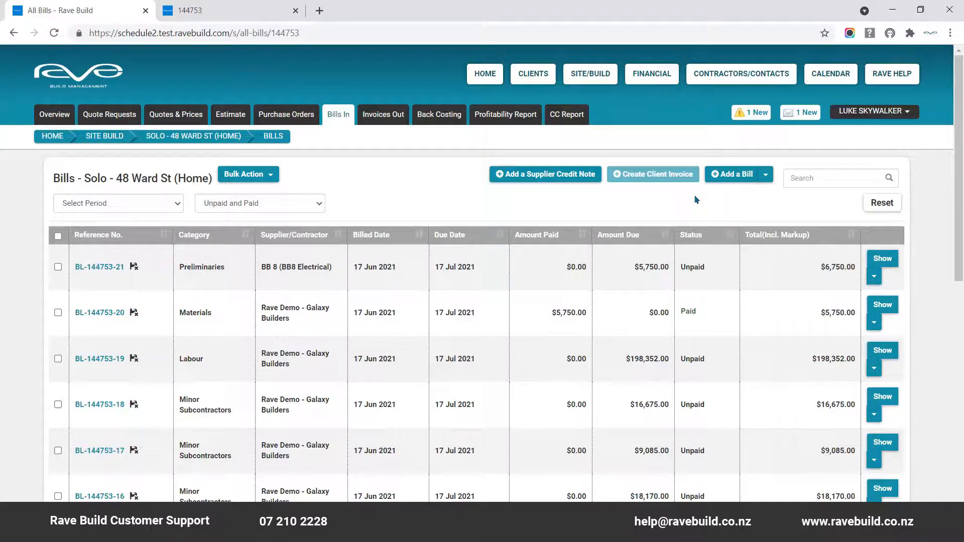
click(58, 268)
click(59, 236)
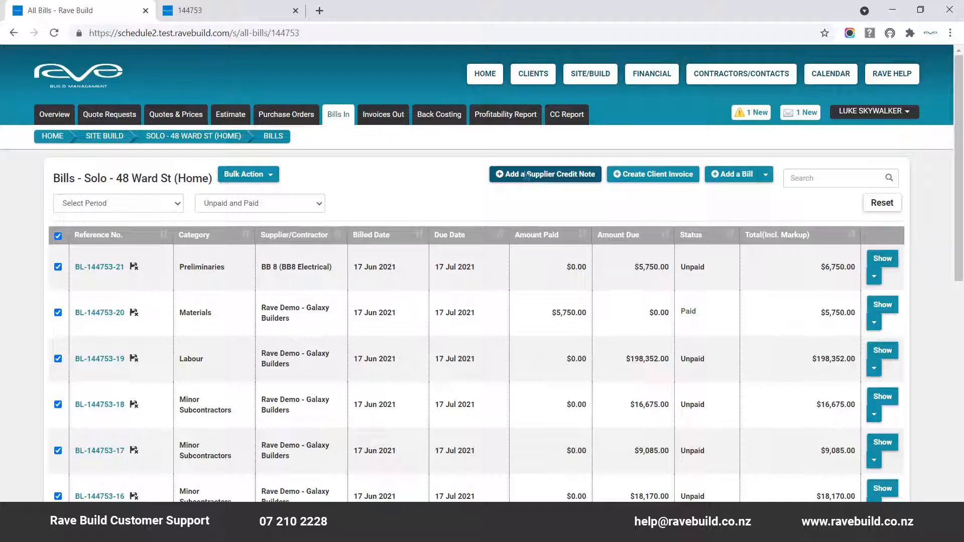
Review the invoices sent to the client and the project's back costing totals and comparison by category
click(380, 117)
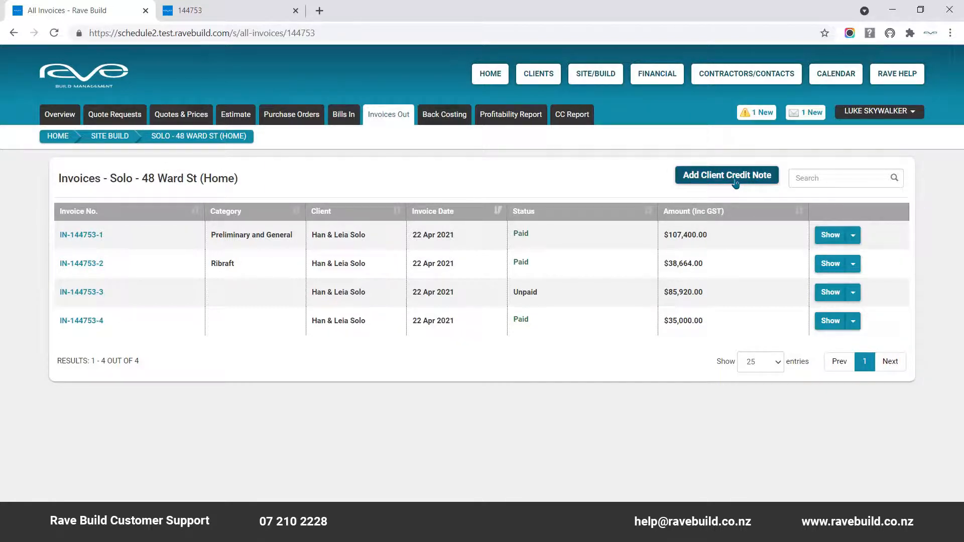
click(450, 114)
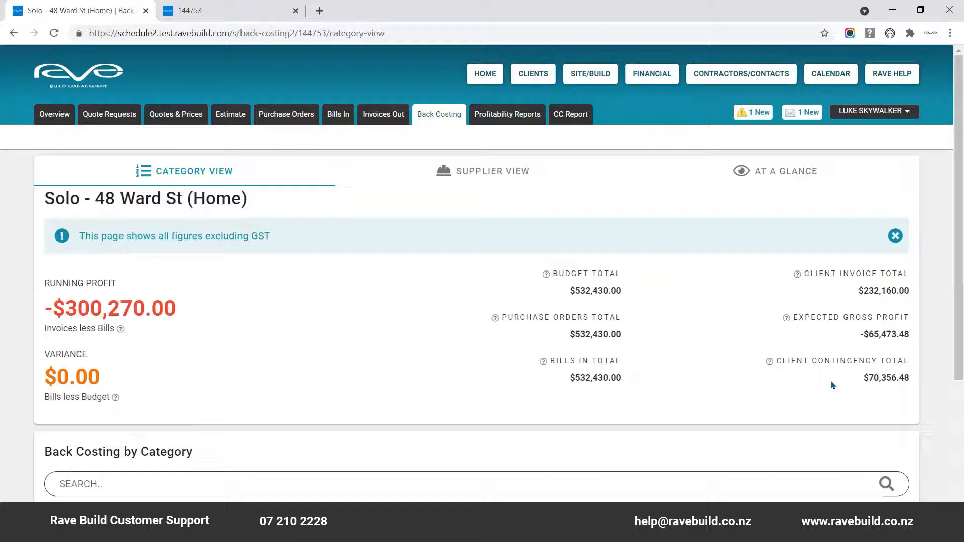
mouse_move(786, 318)
scroll(184, 347, down, 5)
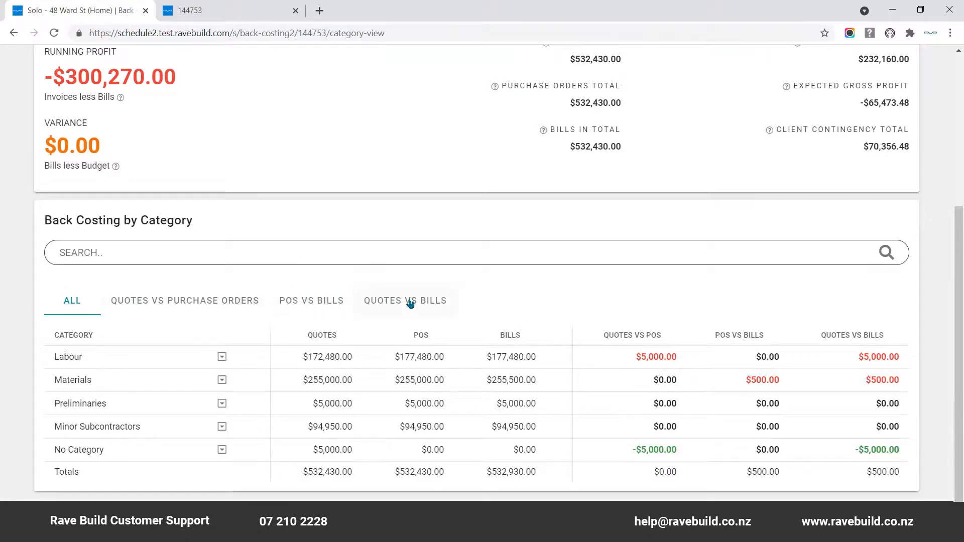
scroll(410, 302, up, 5)
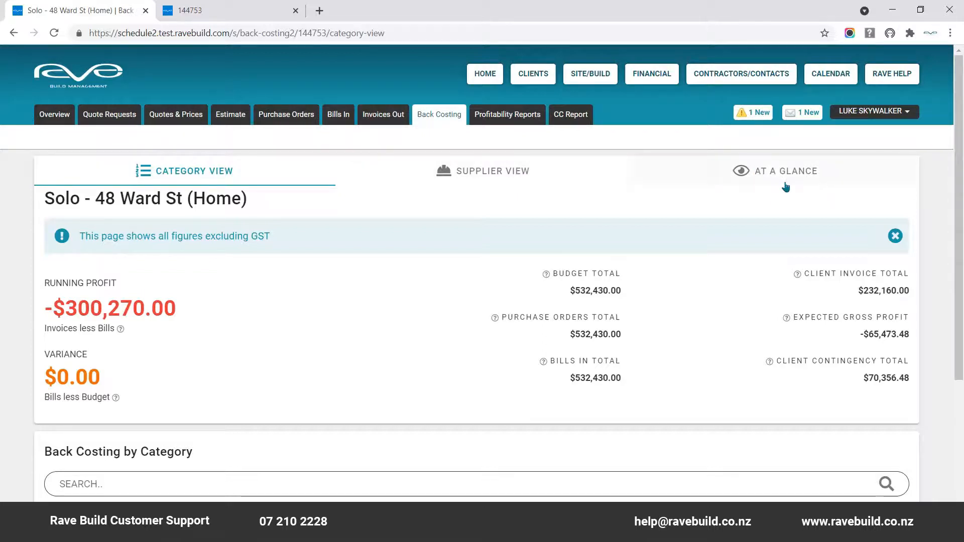
Examine the project's profitability report, including the budget by category and all invoices to date
click(510, 115)
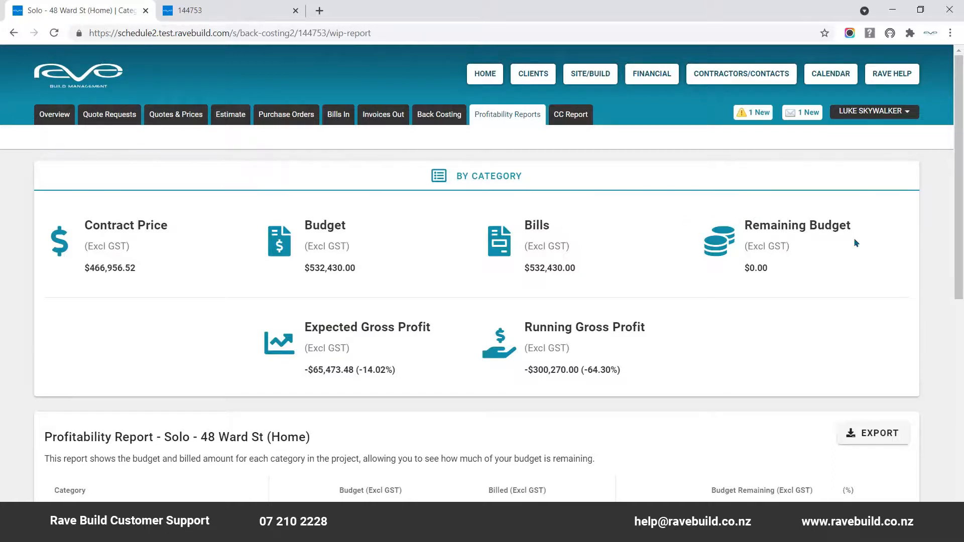
scroll(856, 243, down, 6)
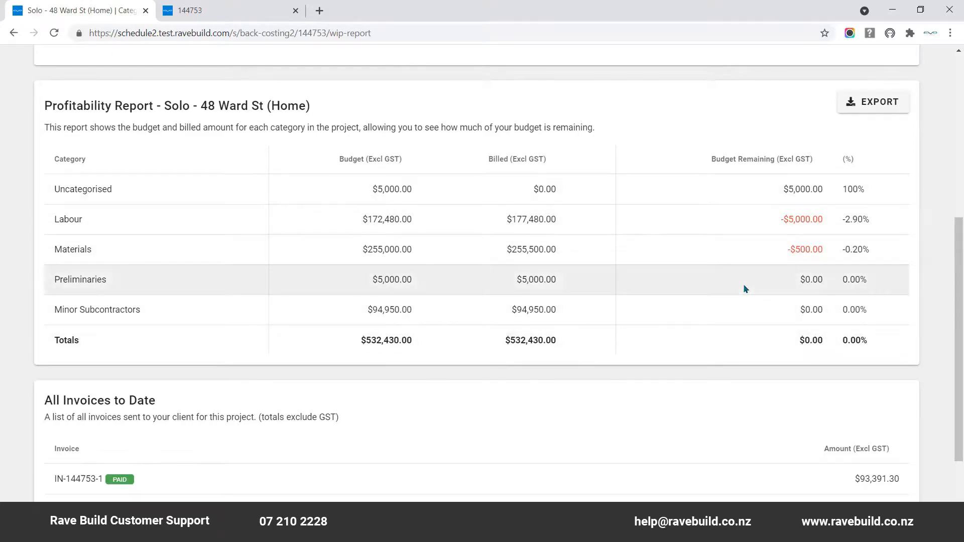
scroll(745, 289, down, 3)
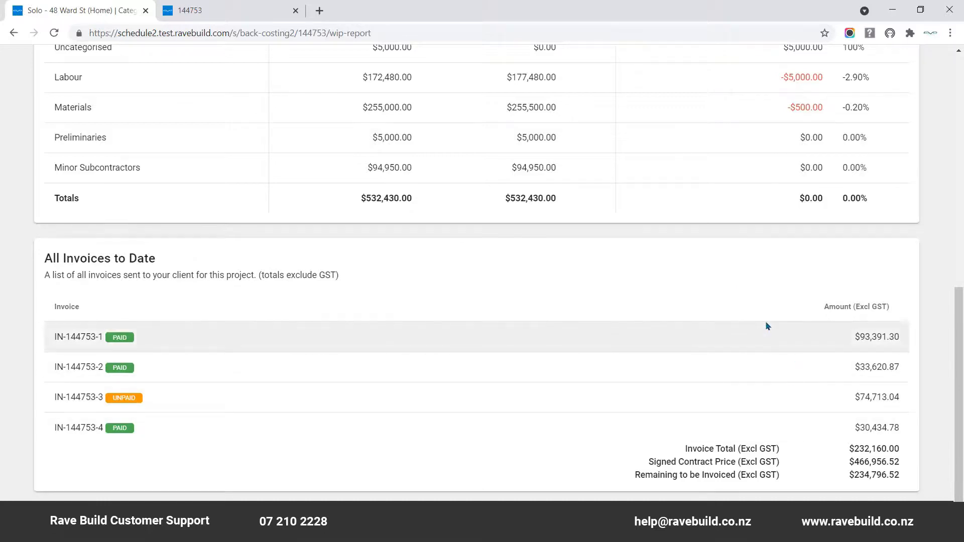
scroll(767, 326, up, 10)
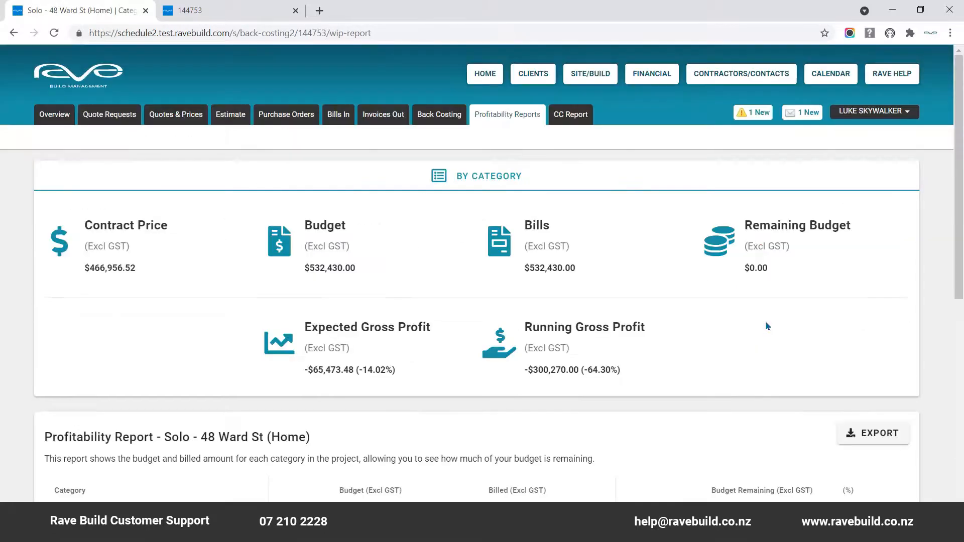
Examine the project's cost centre report, comparing budget and actual cost per cost centre and in the totals
click(570, 117)
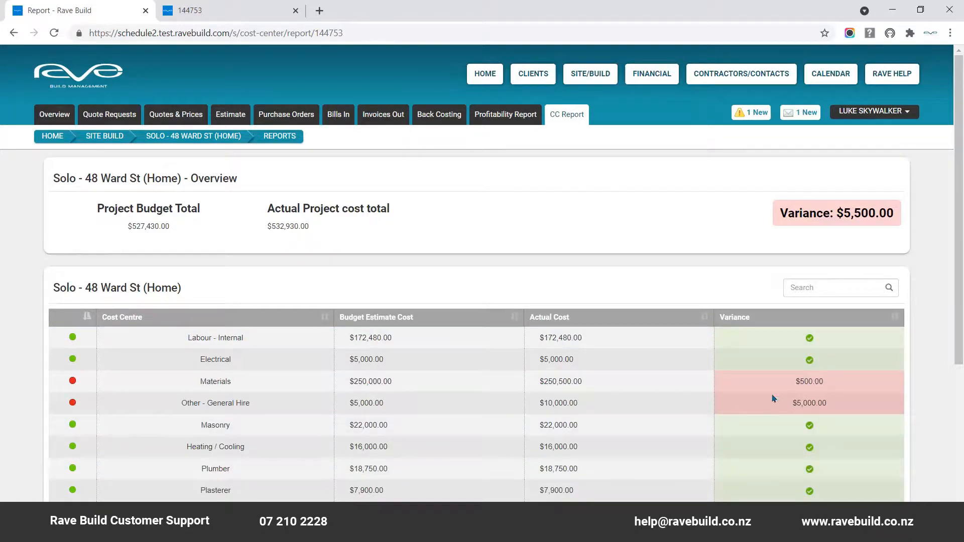
scroll(777, 485, down, 5)
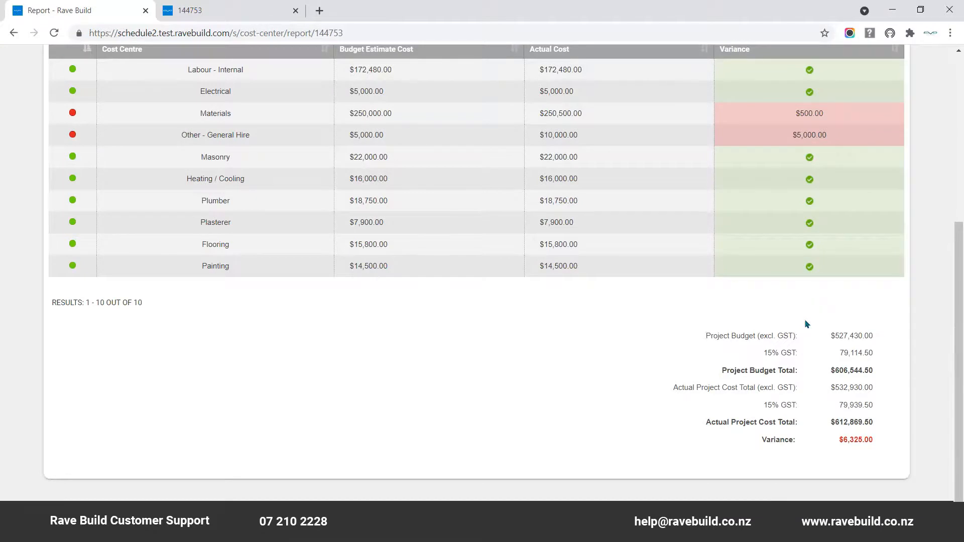
scroll(806, 323, up, 5)
Search the company-wide financial overview of build projects by a client's first name and clear the search
click(641, 79)
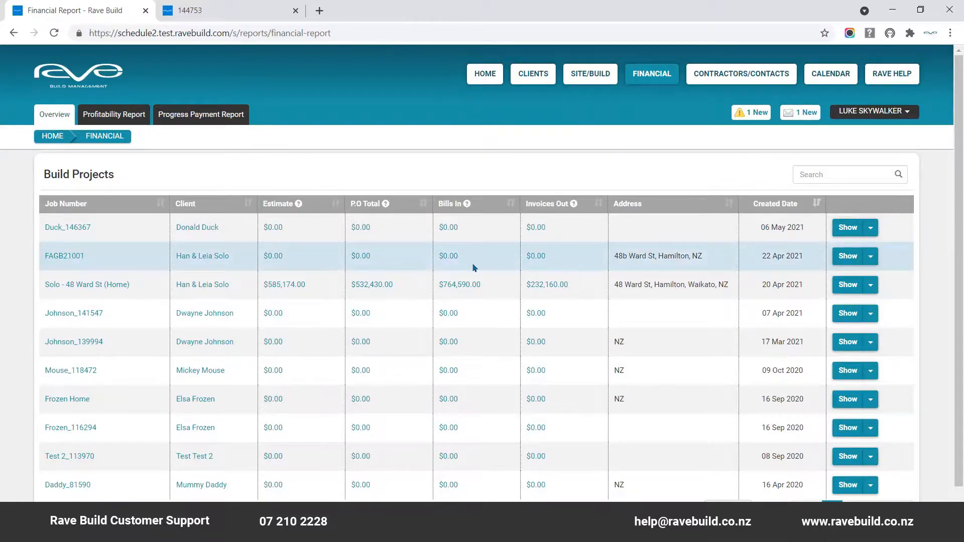
click(845, 171)
text(Han)
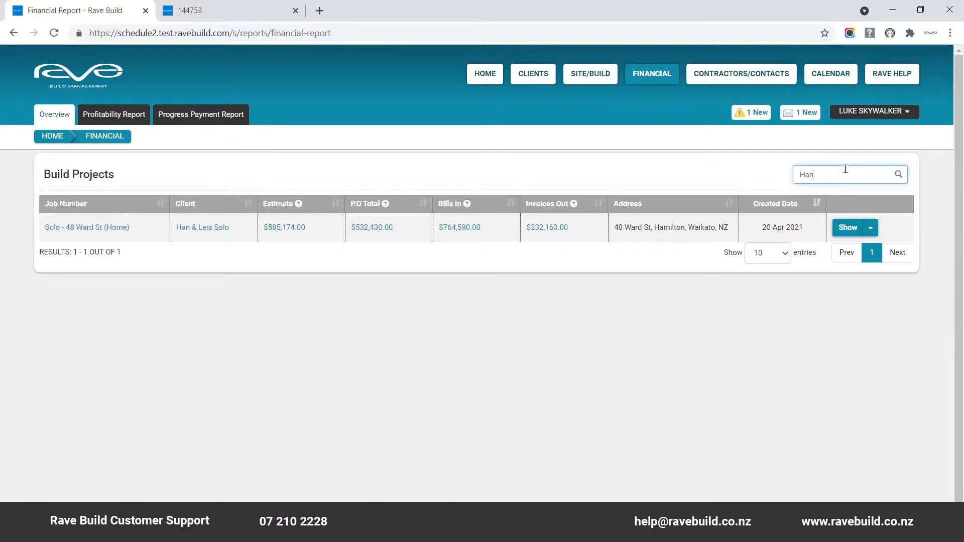
key(BackSpace)
key(BackSpace)
key(BackSpace)
Show the creation options for the first build project, and view the branch profitability and progress payment reports
click(871, 229)
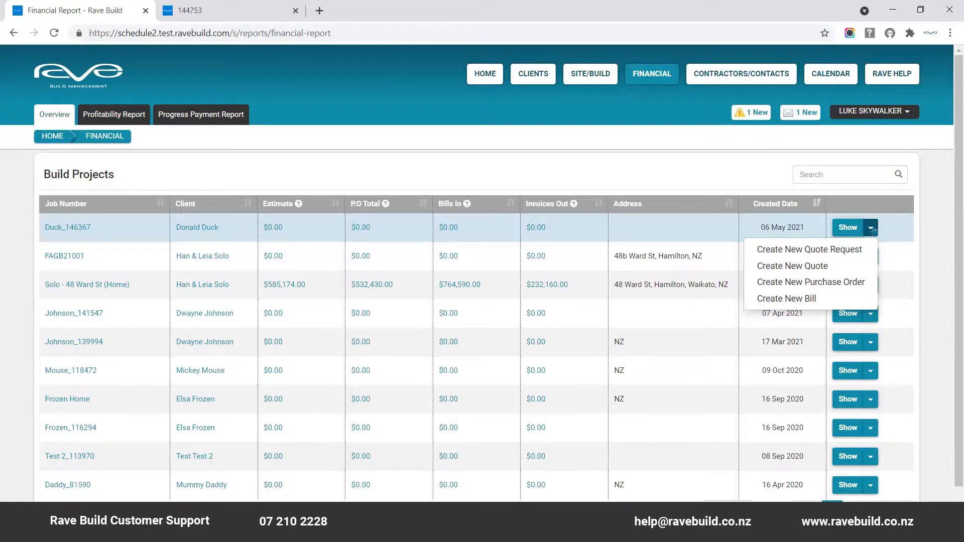
click(115, 115)
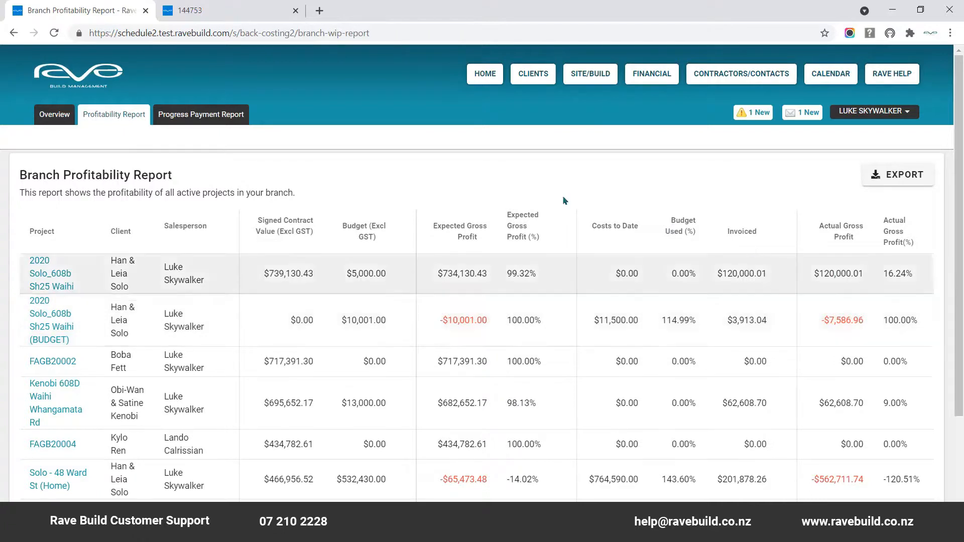
click(209, 113)
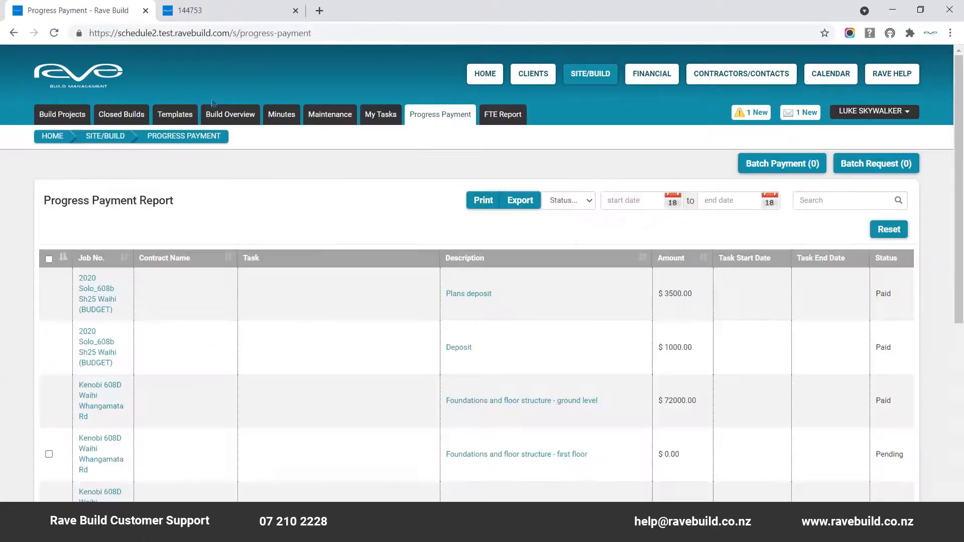